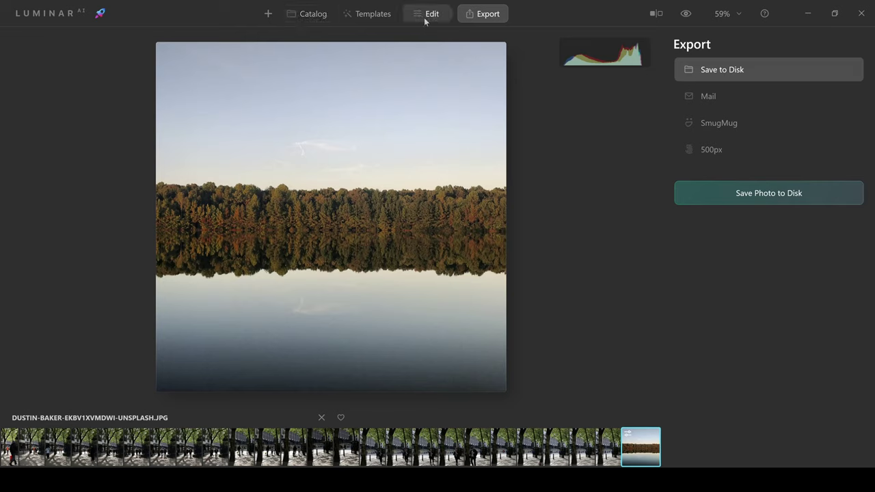
- Switch to the Catalog to show All Photos, including the edited lake photo
{"action": "left_click", "coordinate": [318, 19]}
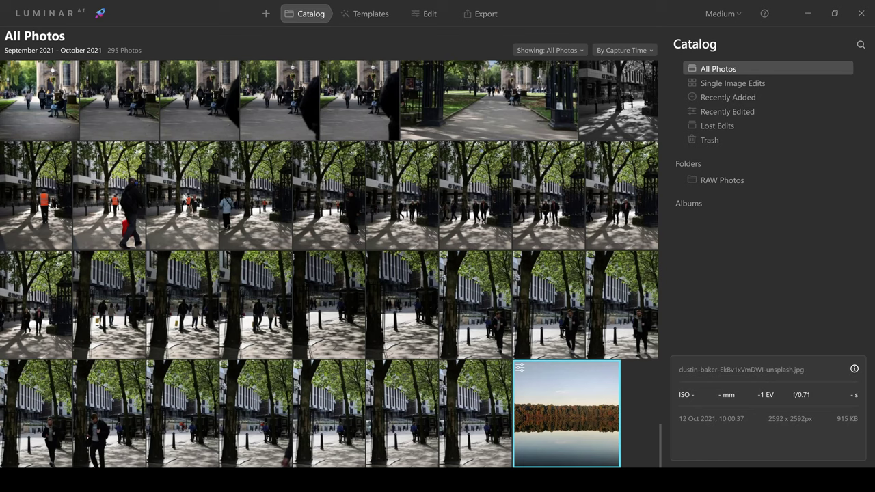
- Try the More Volume template, adjust its strength, then reset adjustments to the original look
{"action": "left_click", "coordinate": [367, 15]}
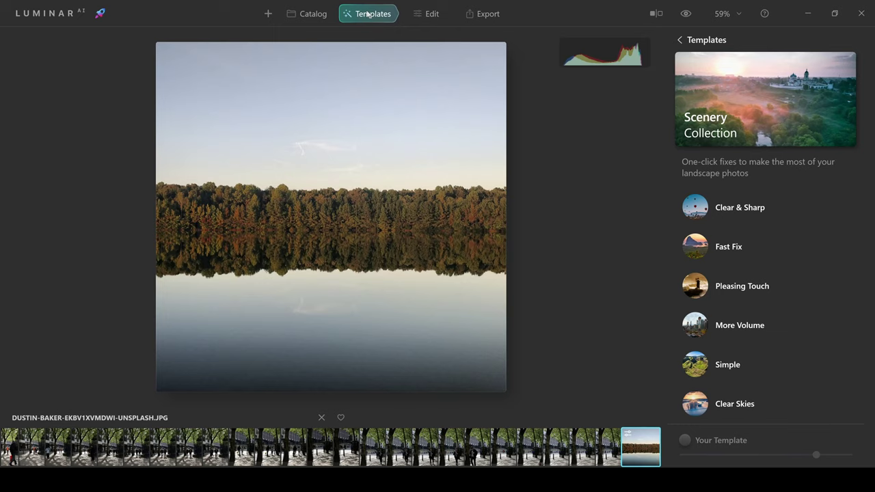
{"action": "left_click", "coordinate": [727, 333]}
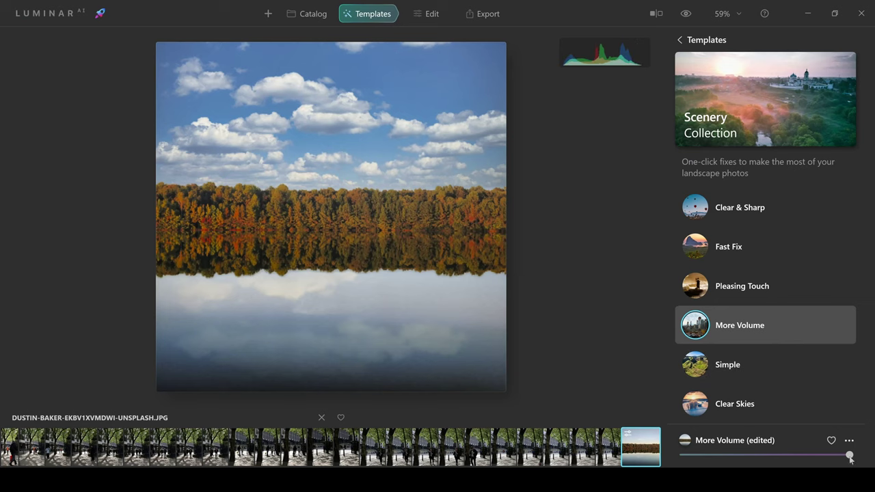
{"action": "left_click_drag", "start_coordinate": [849, 456], "coordinate": [746, 467]}
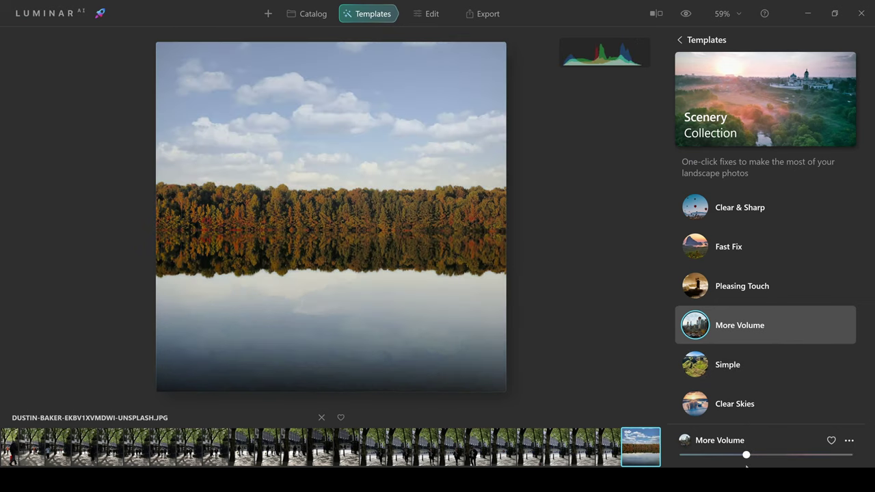
{"action": "left_click", "coordinate": [790, 455]}
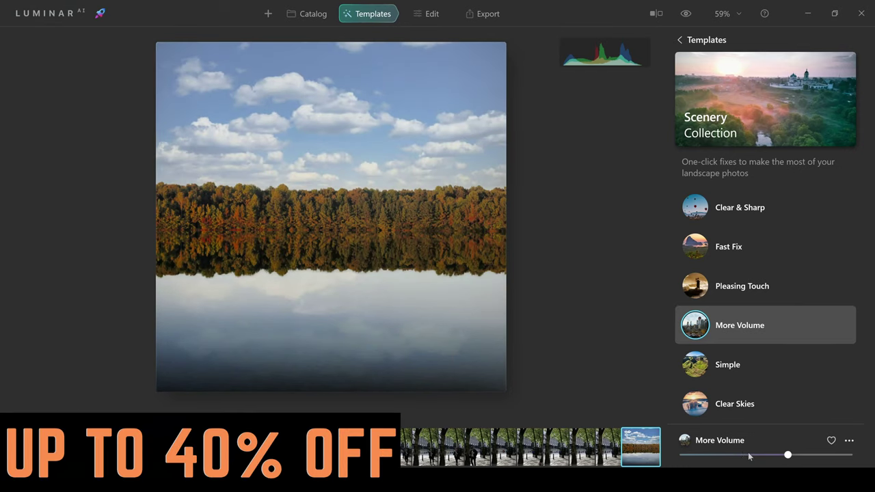
{"action": "left_click_drag", "start_coordinate": [750, 456], "coordinate": [805, 456]}
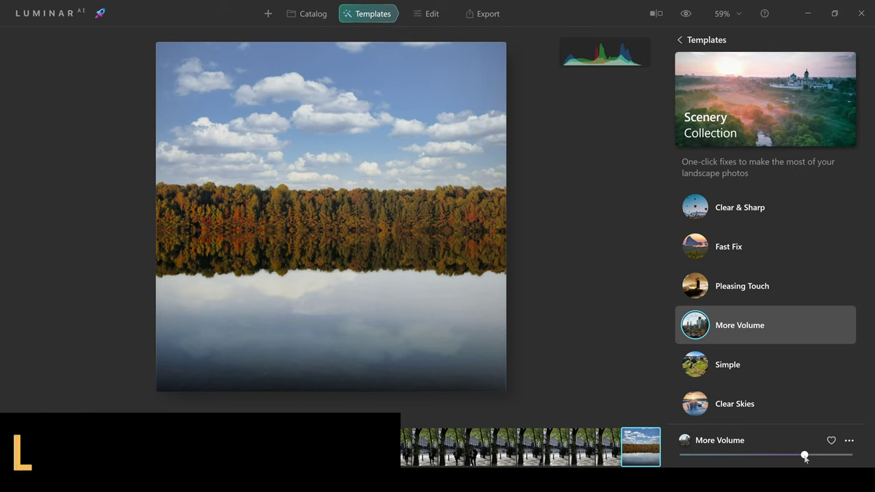
{"action": "left_click", "coordinate": [848, 440]}
{"action": "left_click", "coordinate": [828, 423]}
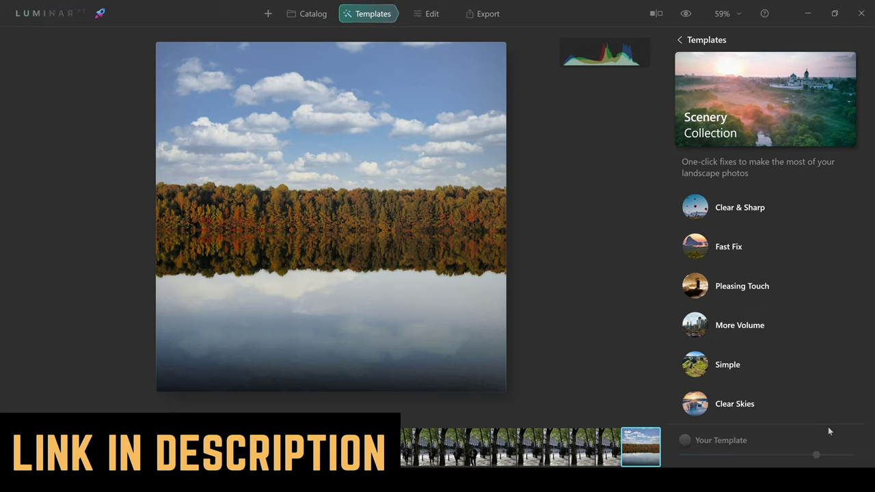
- Switch the lake photo to the Edit view and look over its tools list
{"action": "left_click", "coordinate": [433, 15]}
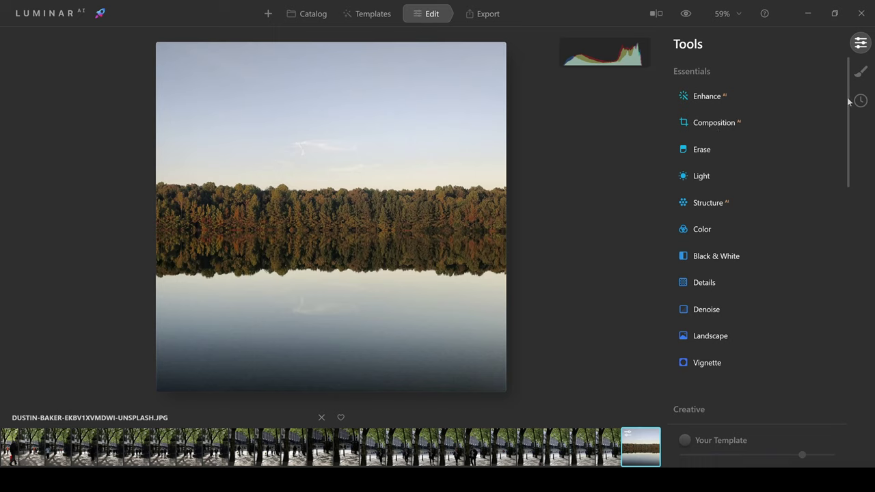
{"action": "scroll", "coordinate": [847, 102], "scroll_direction": "down", "scroll_amount": 1}
{"action": "scroll", "coordinate": [847, 103], "scroll_direction": "up", "scroll_amount": 1}
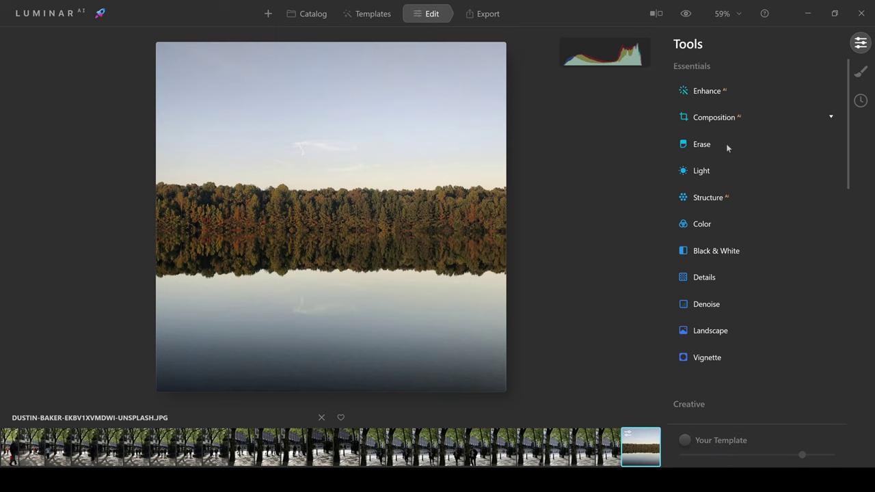
- Expand Light and Curves, collapse Light, and scroll down to the Creative tools
{"action": "left_click", "coordinate": [702, 171]}
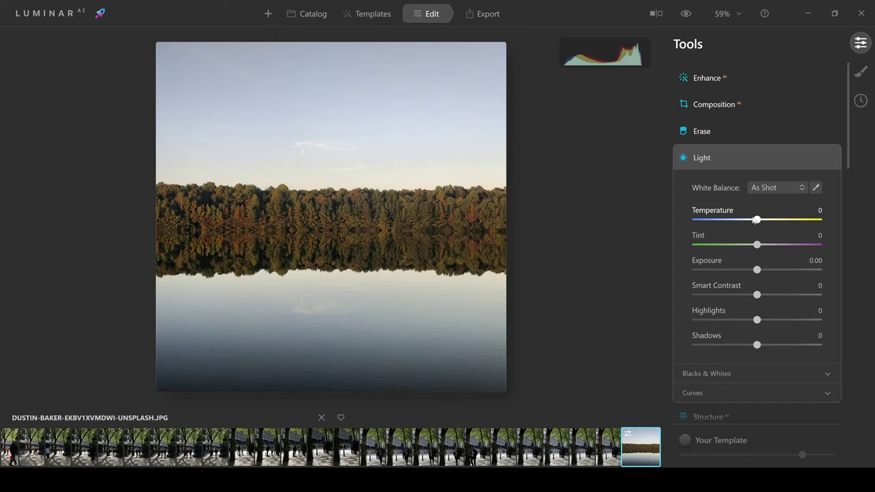
{"action": "left_click", "coordinate": [758, 395]}
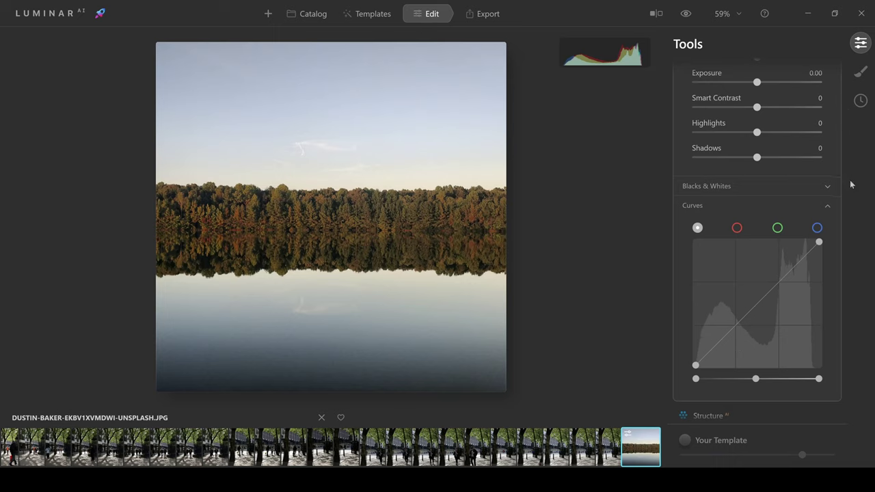
{"action": "left_click_drag", "start_coordinate": [850, 185], "coordinate": [852, 137]}
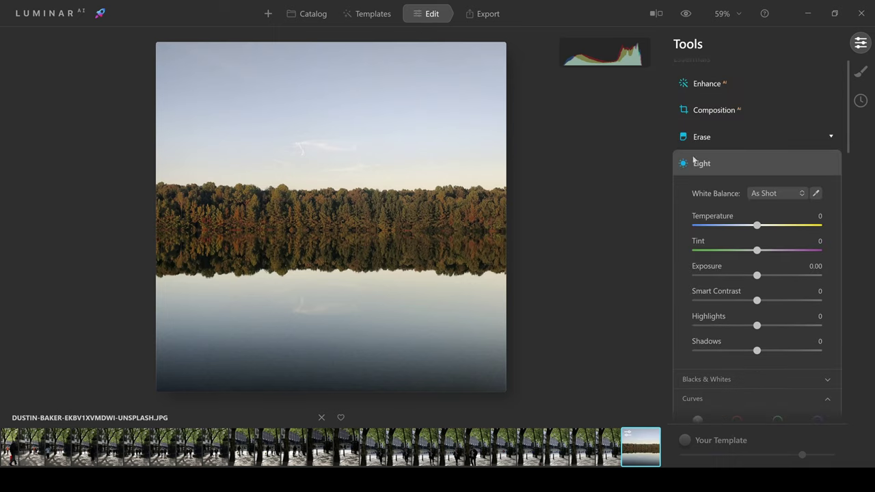
{"action": "left_click", "coordinate": [701, 162]}
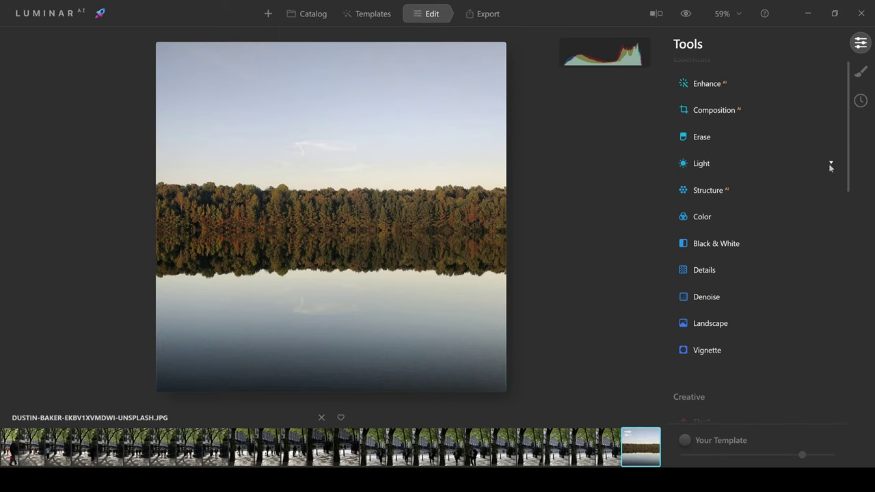
{"action": "left_click_drag", "start_coordinate": [847, 160], "coordinate": [847, 177]}
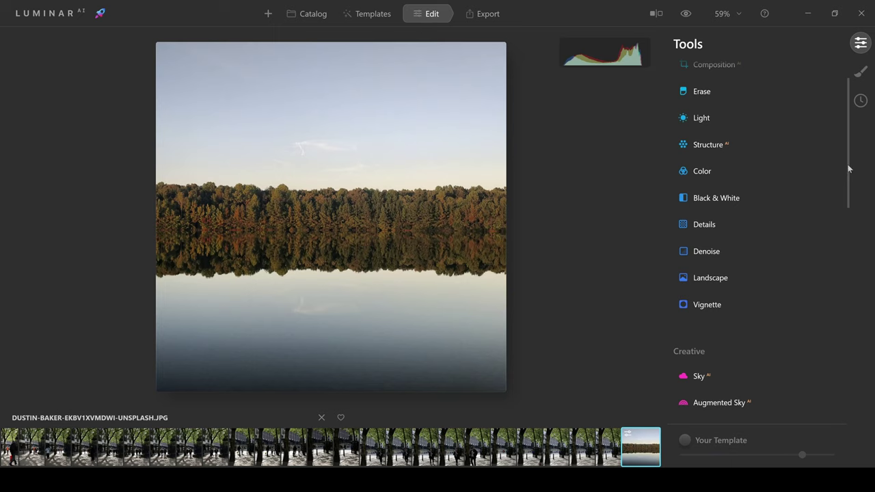
{"action": "left_click_drag", "start_coordinate": [847, 172], "coordinate": [847, 153]}
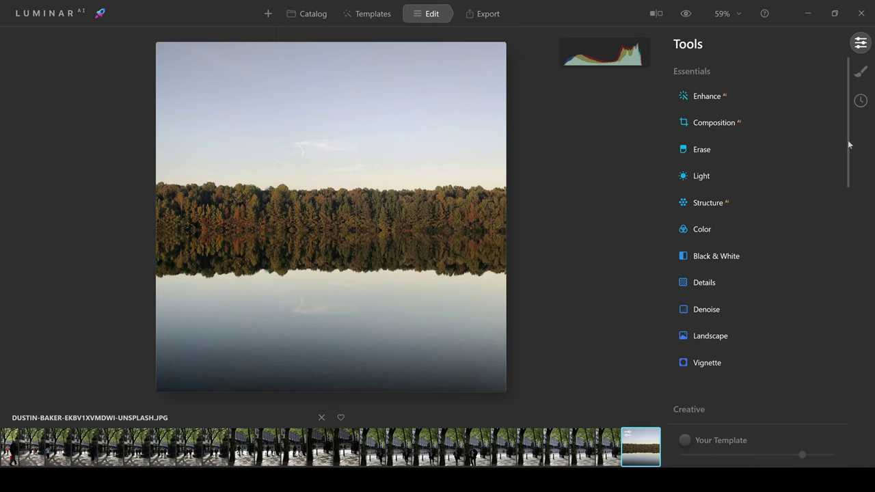
{"action": "left_click_drag", "start_coordinate": [847, 141], "coordinate": [849, 174]}
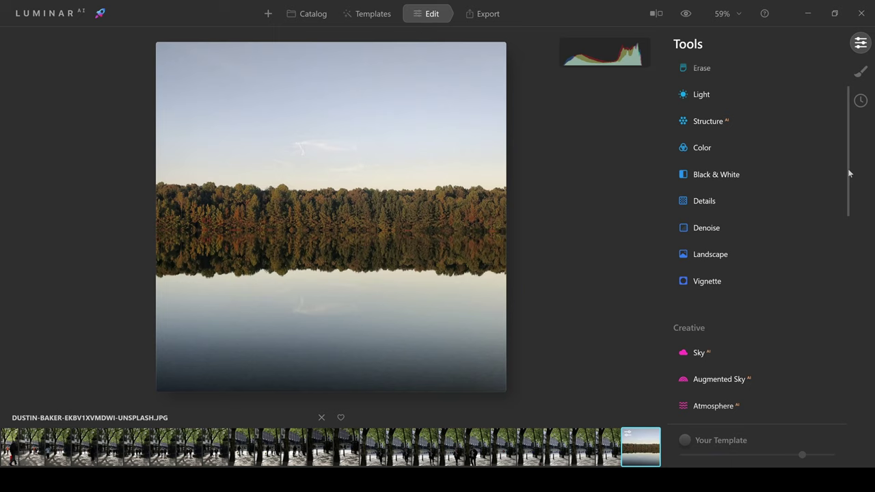
{"action": "left_click_drag", "start_coordinate": [848, 173], "coordinate": [849, 251]}
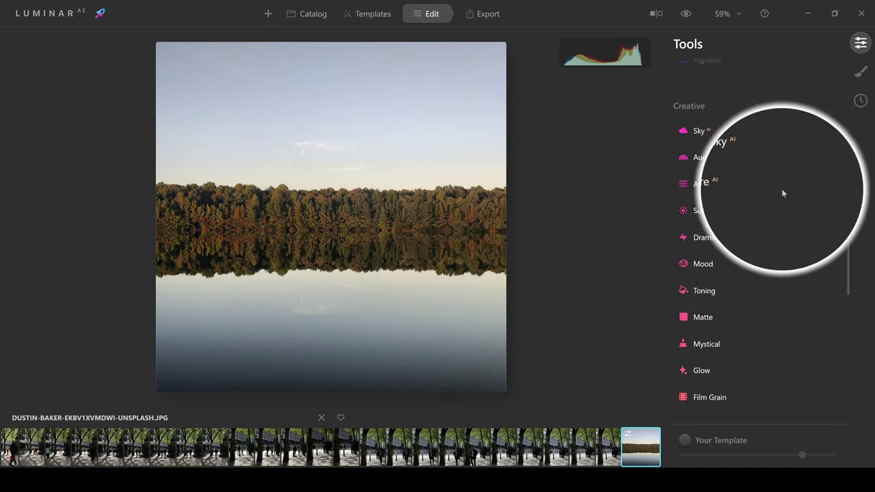
- Open Sky AI, browse the sky gallery, and apply the first suggested sky, Bright Blue Sky 2
{"action": "left_click", "coordinate": [727, 136]}
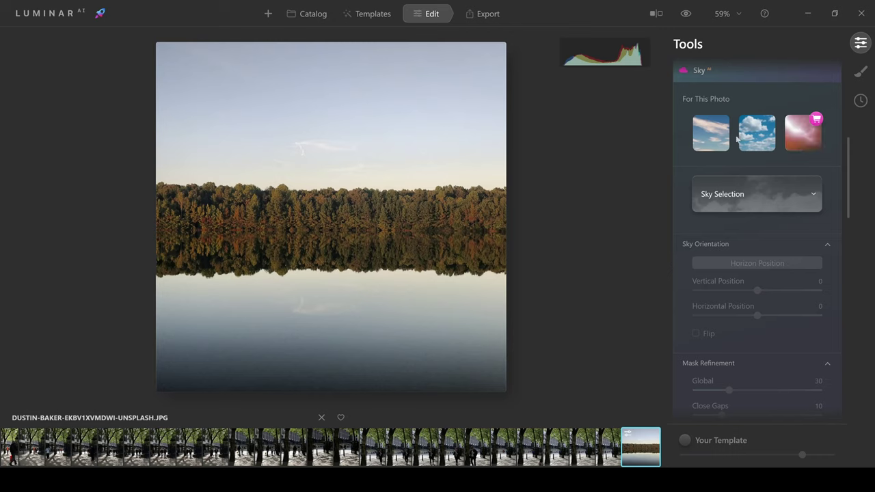
{"action": "left_click", "coordinate": [813, 196]}
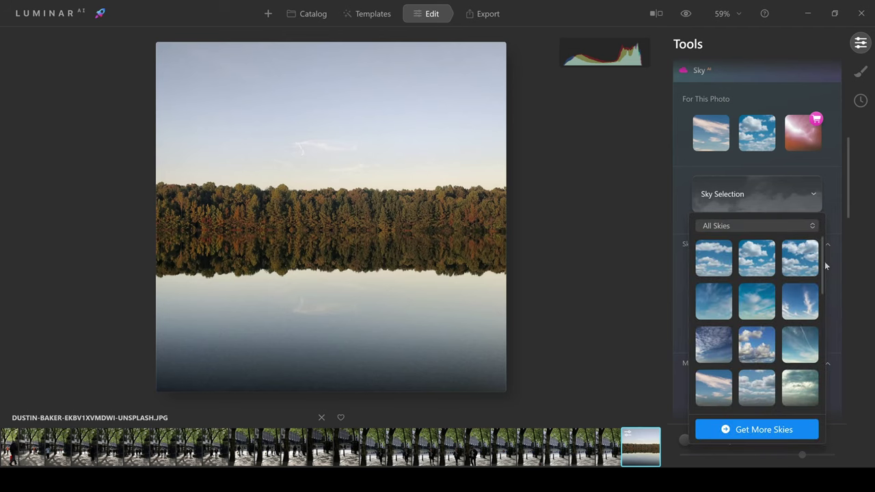
{"action": "left_click_drag", "start_coordinate": [822, 261], "coordinate": [824, 339]}
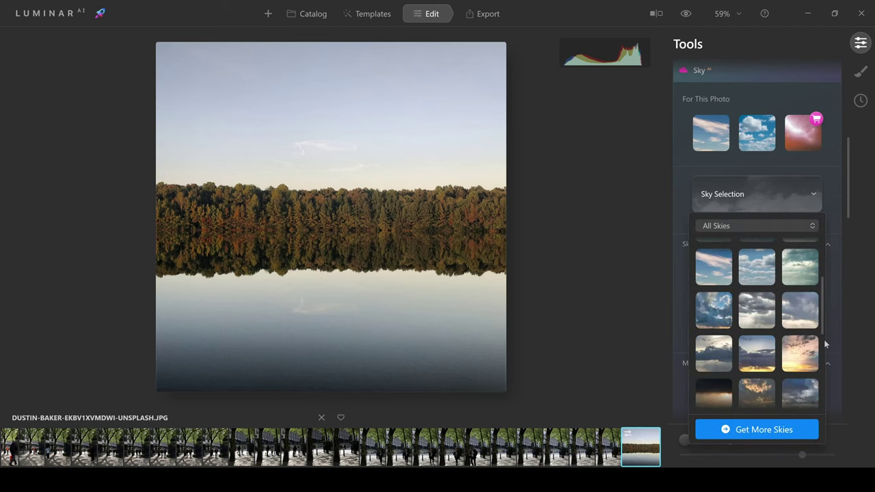
{"action": "scroll", "coordinate": [823, 339], "scroll_direction": "down", "scroll_amount": 5}
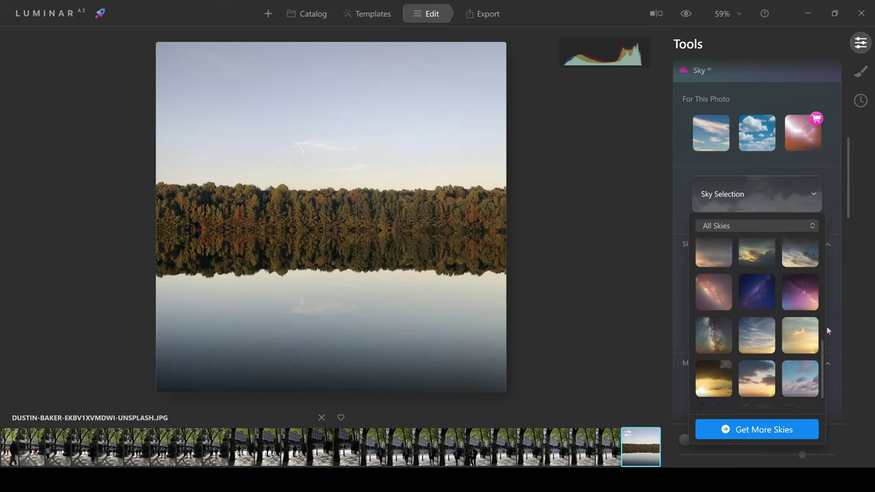
{"action": "scroll", "coordinate": [826, 326], "scroll_direction": "up", "scroll_amount": 10}
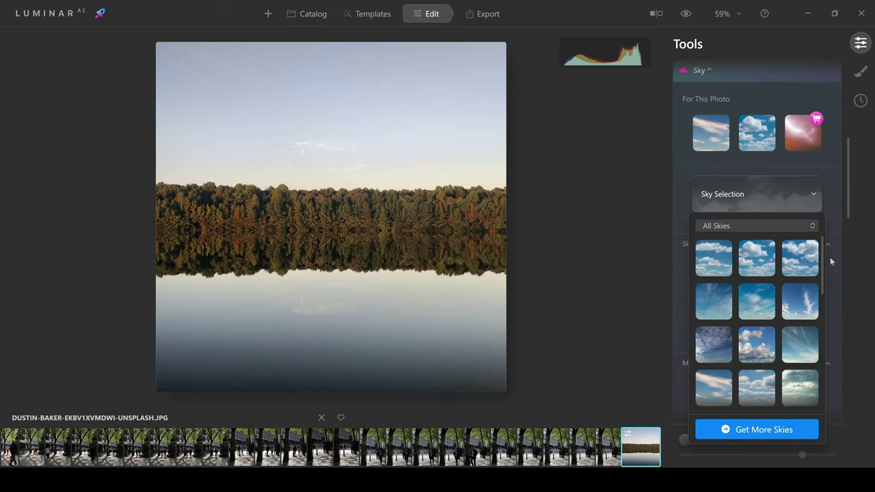
{"action": "left_click", "coordinate": [797, 198]}
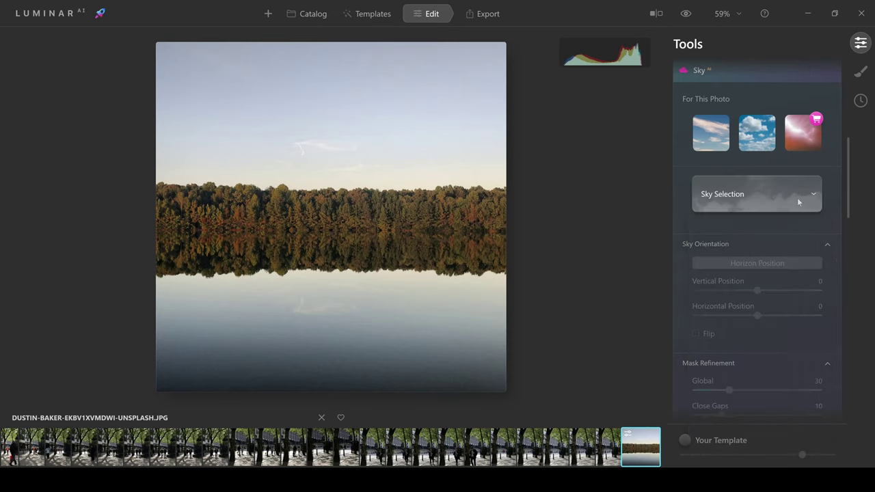
{"action": "left_click", "coordinate": [710, 133]}
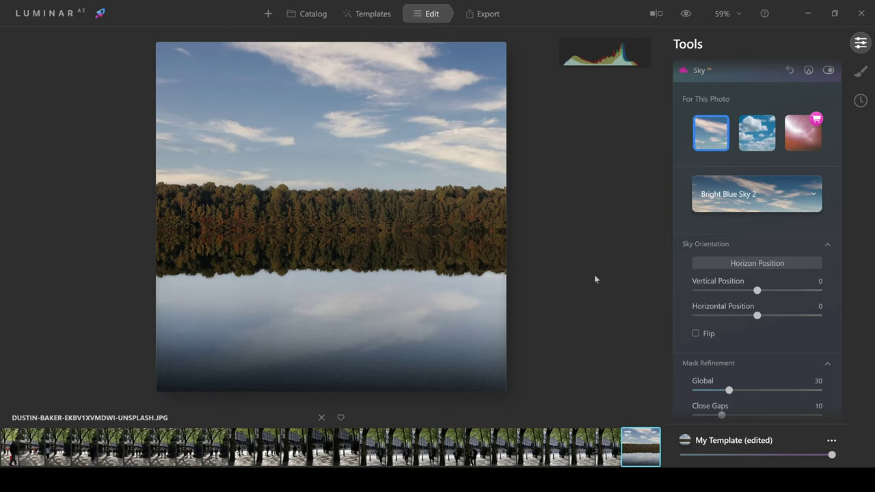
- Collapse the Sky AI sections, then expand Sky Orientation and show the horizon guide
{"action": "left_click", "coordinate": [709, 246]}
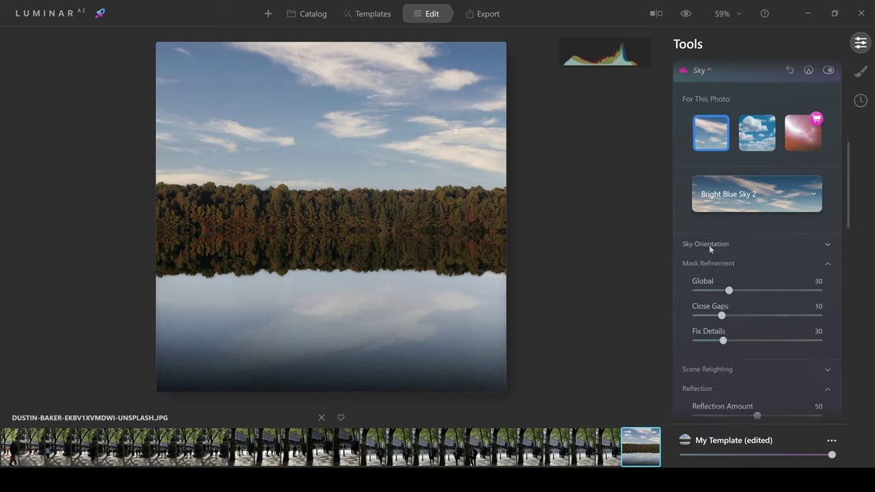
{"action": "left_click", "coordinate": [709, 264]}
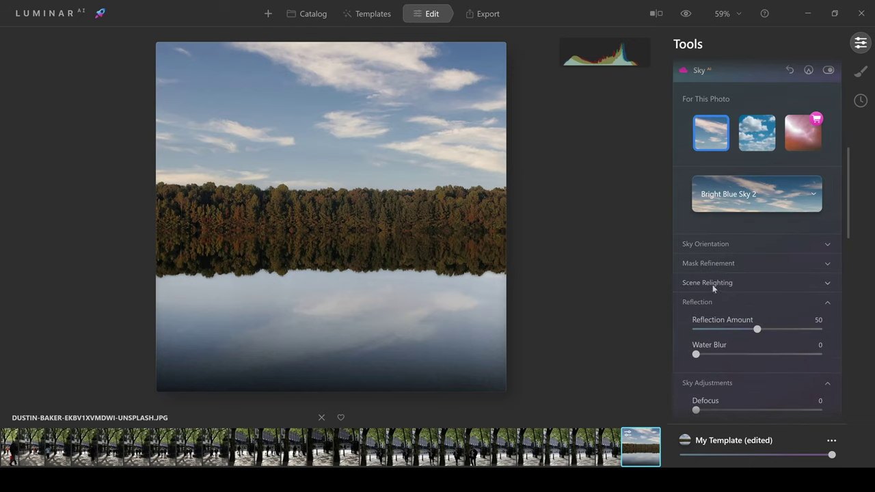
{"action": "left_click", "coordinate": [702, 304]}
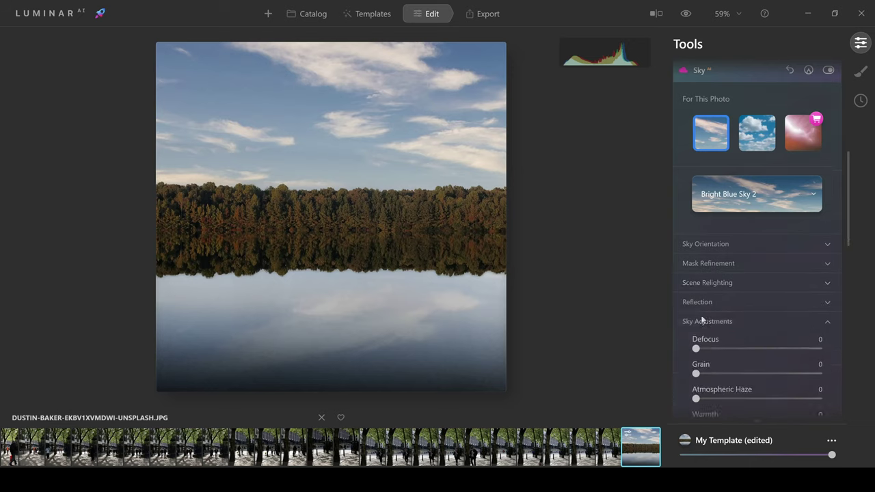
{"action": "left_click", "coordinate": [702, 321]}
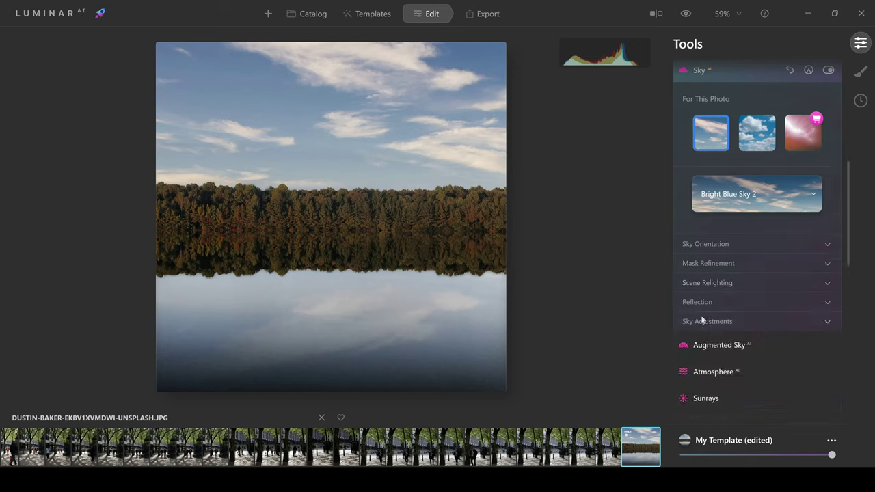
{"action": "left_click", "coordinate": [702, 243]}
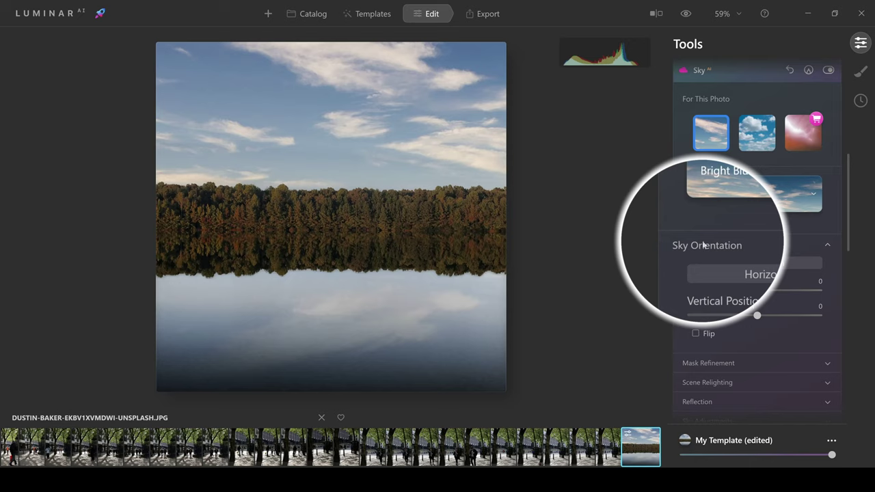
{"action": "left_click", "coordinate": [742, 267]}
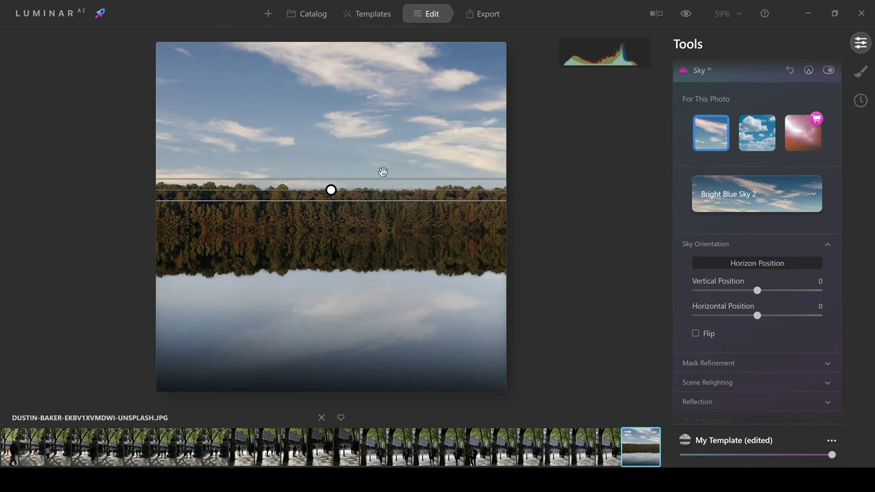
- Move the sky horizon down into the treeline, tilt it slightly, and collapse Sky Orientation
{"action": "left_click_drag", "start_coordinate": [383, 171], "coordinate": [383, 142]}
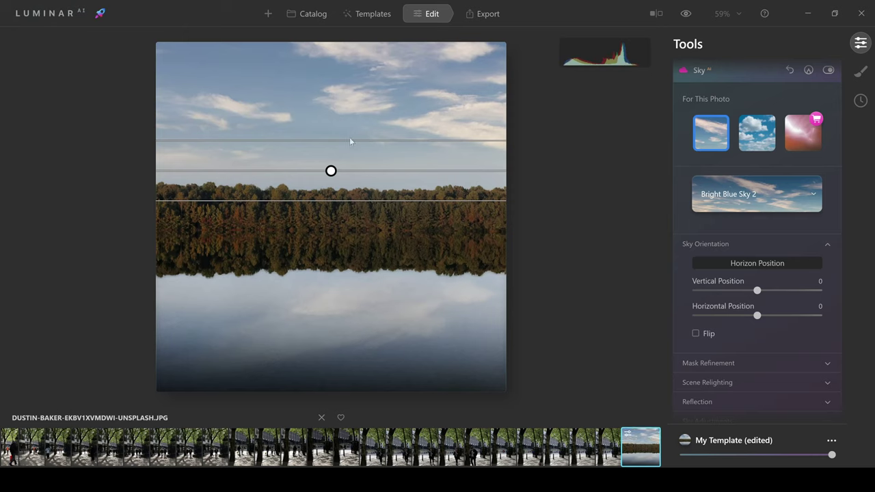
{"action": "left_click_drag", "start_coordinate": [351, 142], "coordinate": [354, 183]}
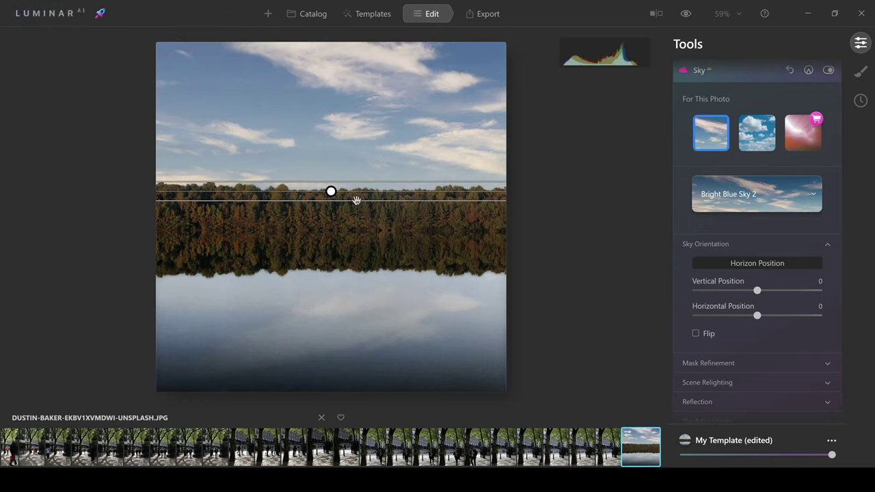
{"action": "left_click_drag", "start_coordinate": [356, 203], "coordinate": [360, 229]}
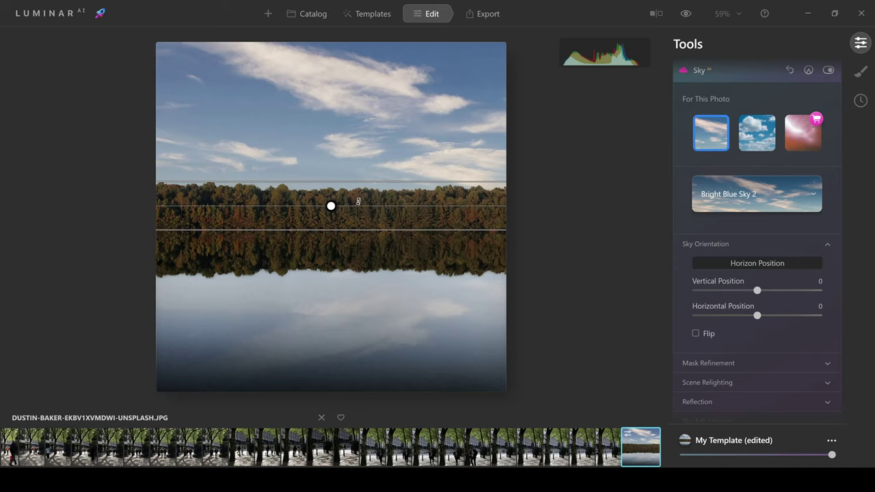
{"action": "left_click_drag", "start_coordinate": [358, 204], "coordinate": [360, 204]}
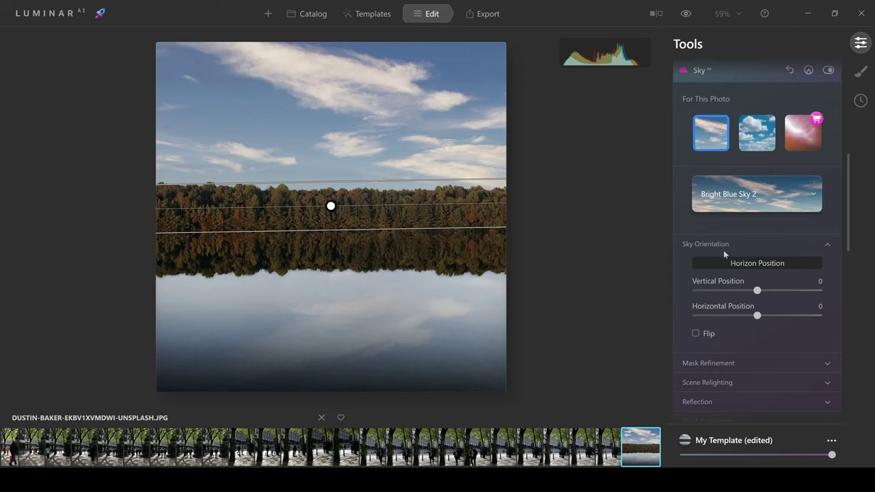
{"action": "left_click", "coordinate": [715, 244]}
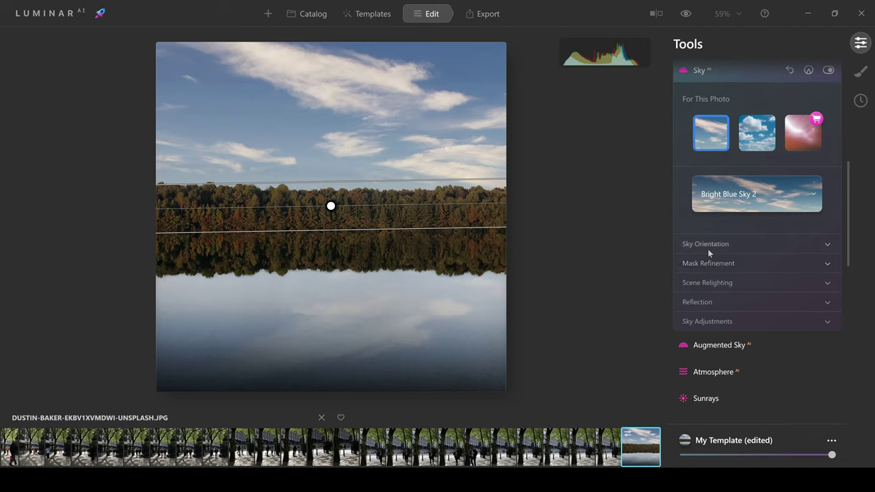
- Set Mask Refinement to Global 55, Close Gaps 19 and Fix Details 54
{"action": "left_click", "coordinate": [707, 264]}
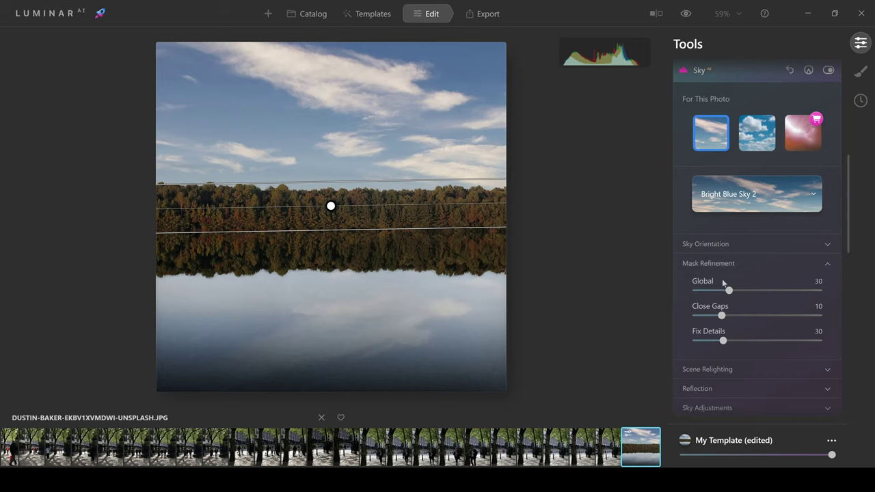
{"action": "left_click_drag", "start_coordinate": [759, 292], "coordinate": [764, 292]}
{"action": "left_click_drag", "start_coordinate": [722, 316], "coordinate": [752, 315]}
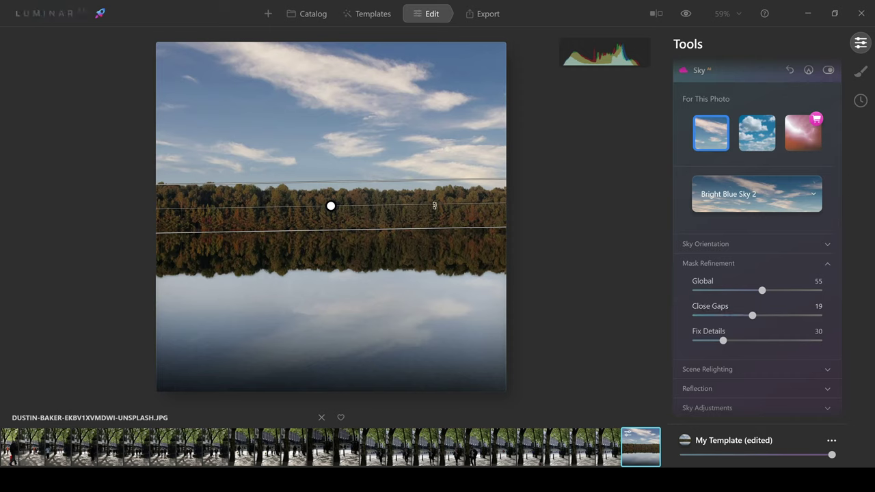
{"action": "left_click_drag", "start_coordinate": [722, 342], "coordinate": [753, 343]}
{"action": "left_click", "coordinate": [697, 263]}
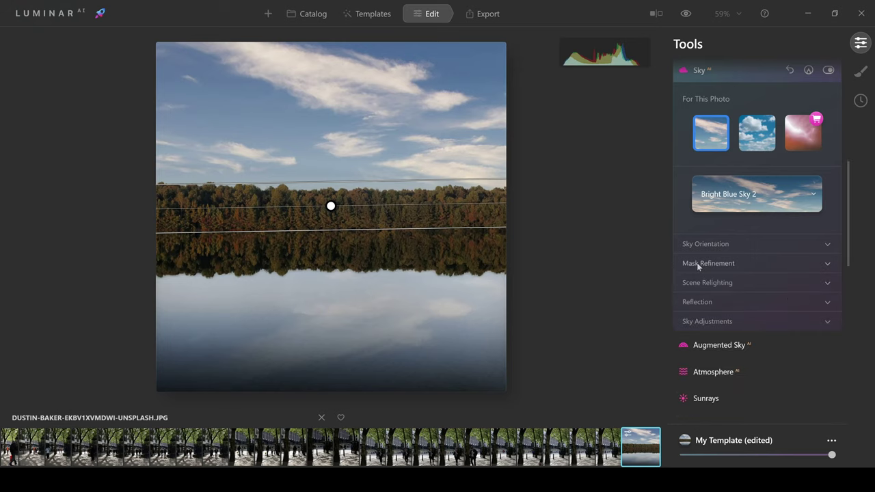
- Set Scene Relighting to Strength 72, Saturation 43 and Relight Human 35
{"action": "left_click", "coordinate": [704, 280]}
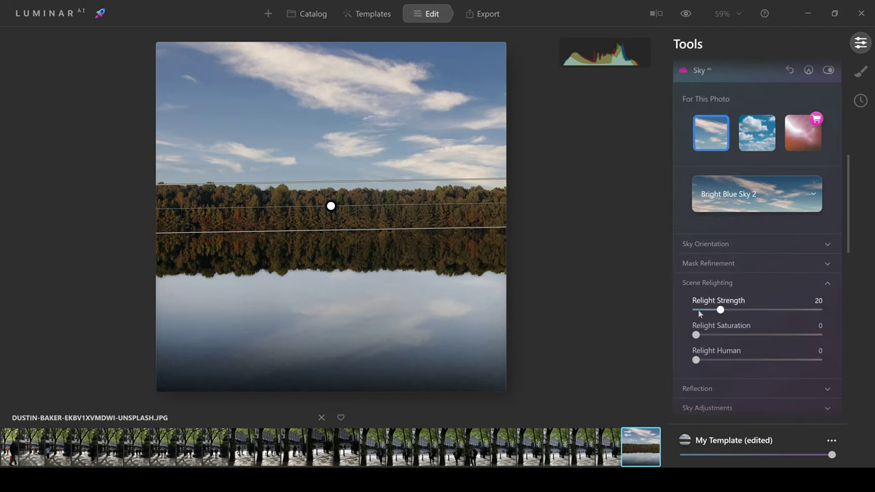
{"action": "left_click_drag", "start_coordinate": [697, 309], "coordinate": [684, 311]}
{"action": "left_click_drag", "start_coordinate": [738, 313], "coordinate": [787, 312]}
{"action": "left_click_drag", "start_coordinate": [703, 334], "coordinate": [752, 339]}
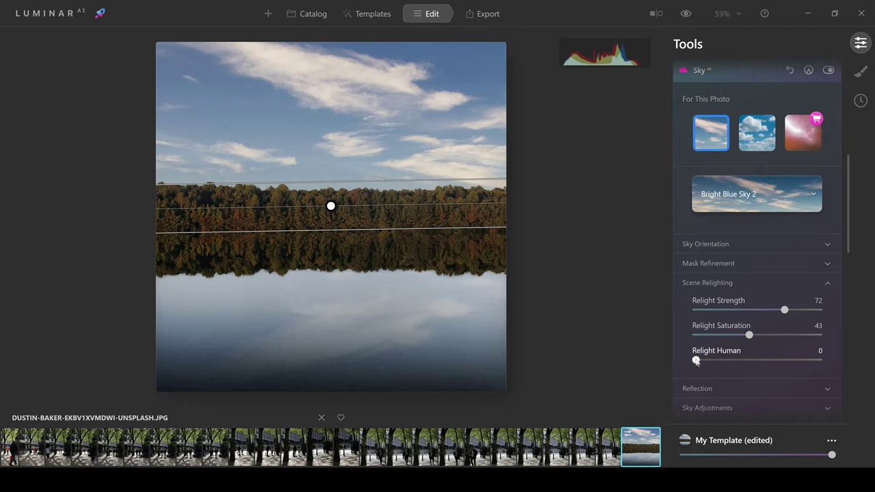
{"action": "left_click_drag", "start_coordinate": [696, 362], "coordinate": [739, 367]}
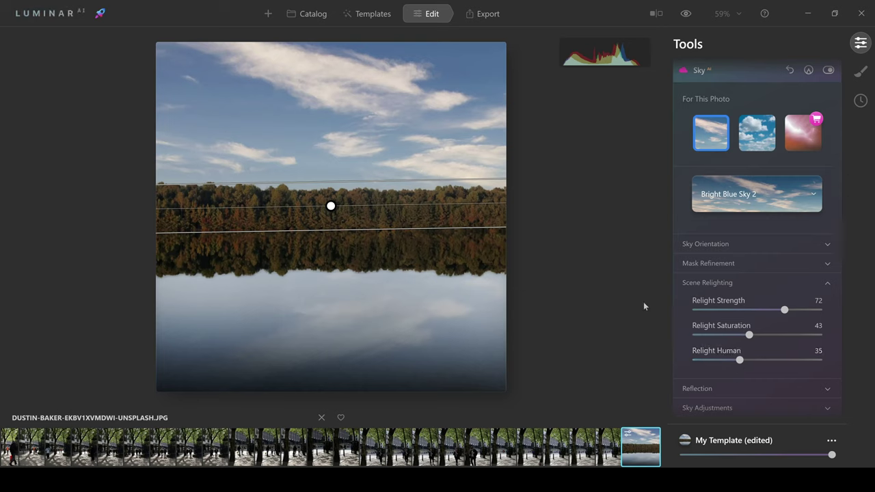
- Set the sky's lake reflection to Reflection Amount 77 and Water Blur 62
{"action": "left_click", "coordinate": [703, 283]}
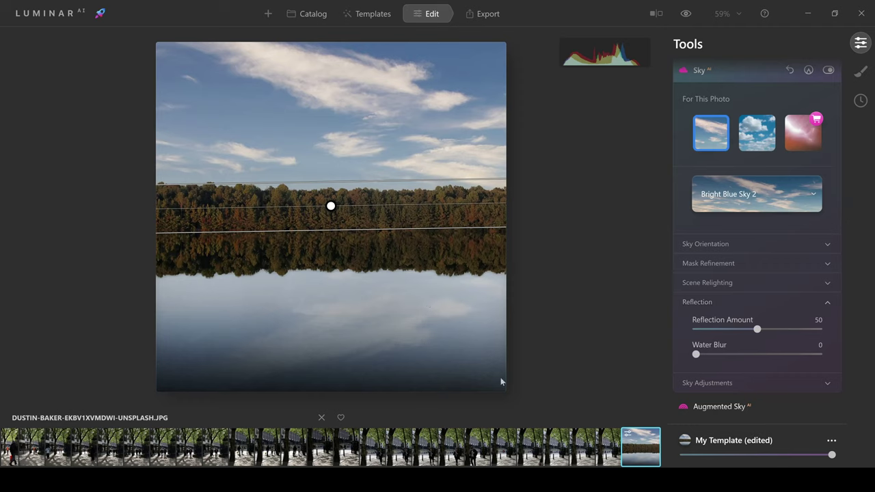
{"action": "left_click_drag", "start_coordinate": [757, 331], "coordinate": [802, 344]}
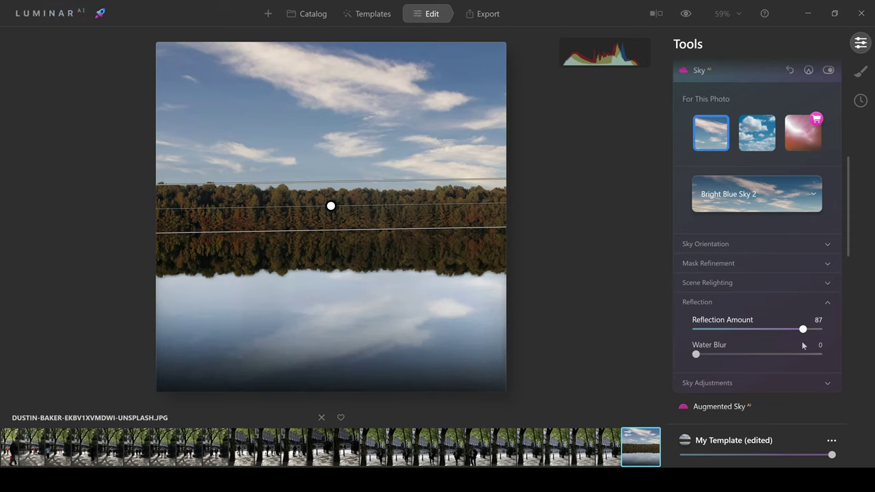
{"action": "left_click_drag", "start_coordinate": [795, 348], "coordinate": [790, 353]}
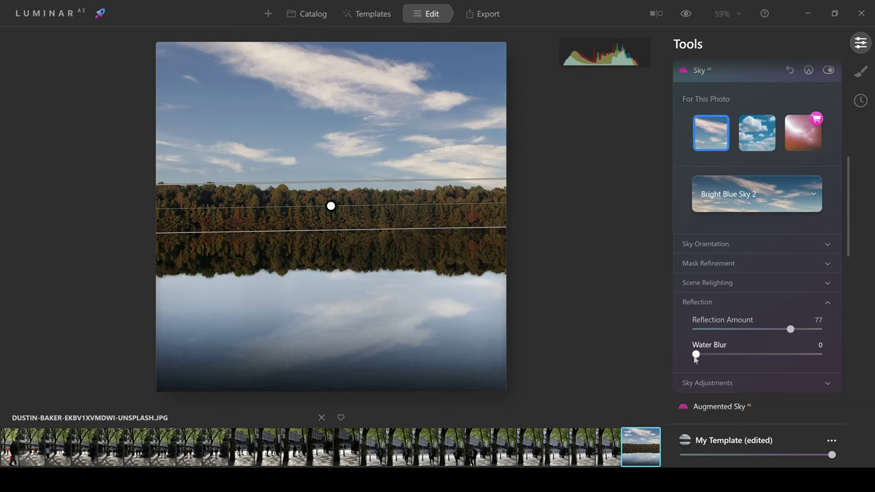
{"action": "left_click_drag", "start_coordinate": [695, 356], "coordinate": [772, 357]}
{"action": "left_click", "coordinate": [701, 301]}
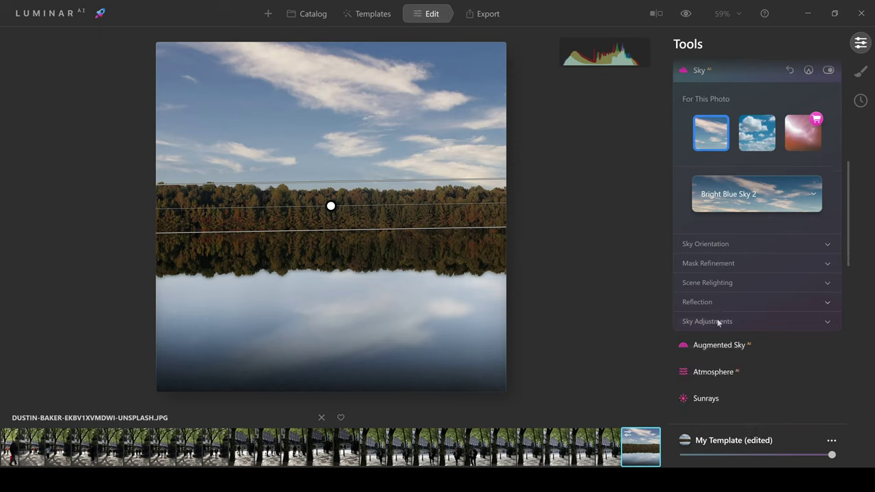
- Adjust the sky to Atmospheric Haze 54, Warmth 3, Brightness -2, then close Sky AI
{"action": "left_click", "coordinate": [718, 322]}
{"action": "scroll", "coordinate": [718, 321], "scroll_direction": "down", "scroll_amount": 2}
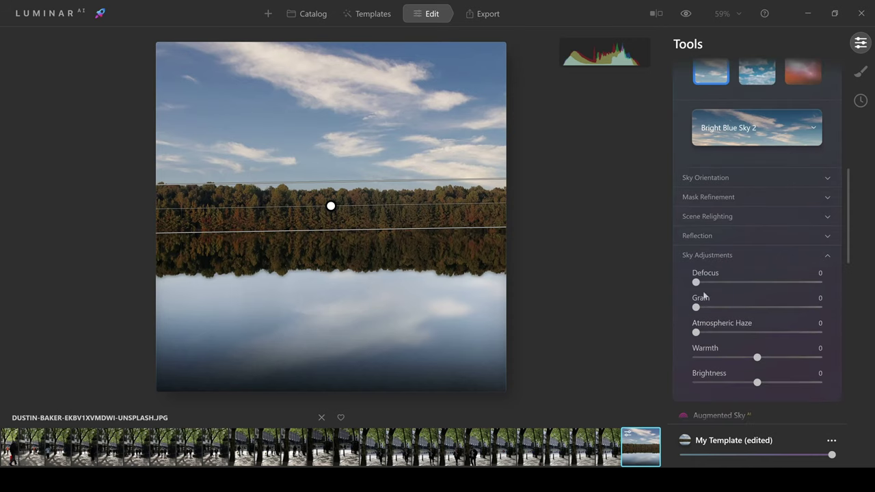
{"action": "mouse_move", "coordinate": [697, 283]}
{"action": "left_mouse_down"}
{"action": "mouse_move", "coordinate": [717, 285]}
{"action": "mouse_move", "coordinate": [687, 290]}
{"action": "left_mouse_up"}
{"action": "left_click_drag", "start_coordinate": [695, 333], "coordinate": [820, 333]}
{"action": "left_click", "coordinate": [754, 334]}
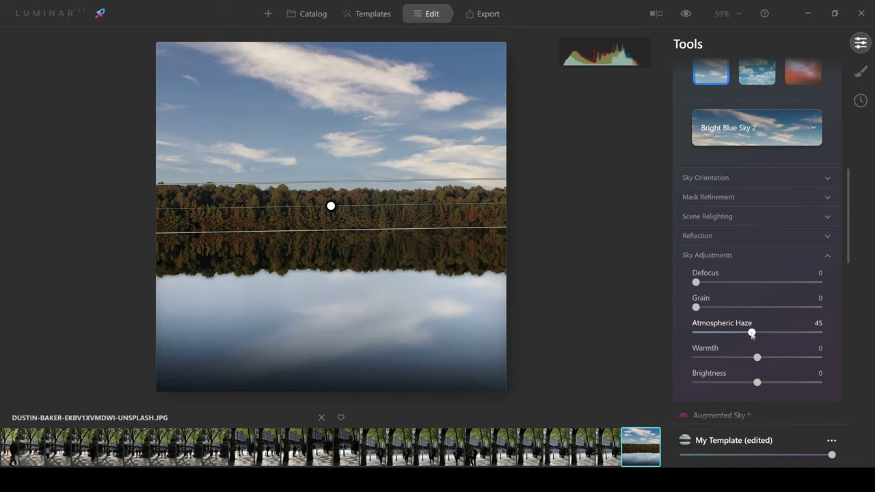
{"action": "left_click_drag", "start_coordinate": [752, 334], "coordinate": [770, 336]}
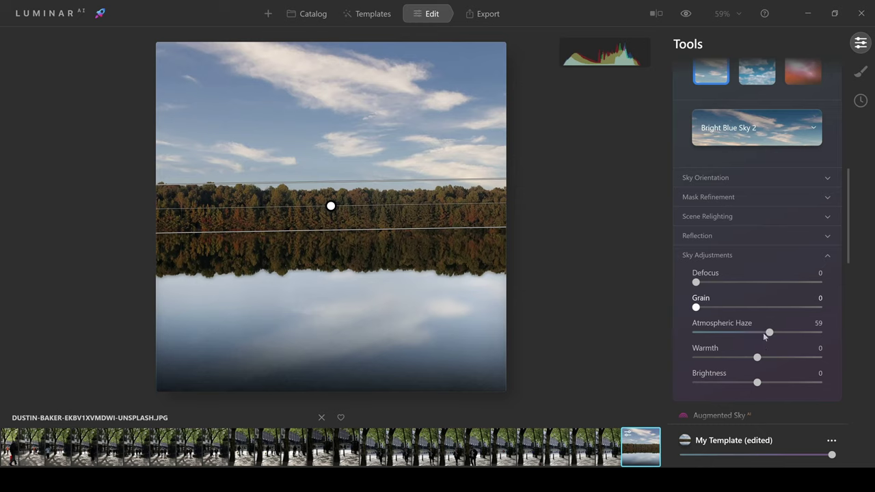
{"action": "left_click_drag", "start_coordinate": [756, 358], "coordinate": [755, 384]}
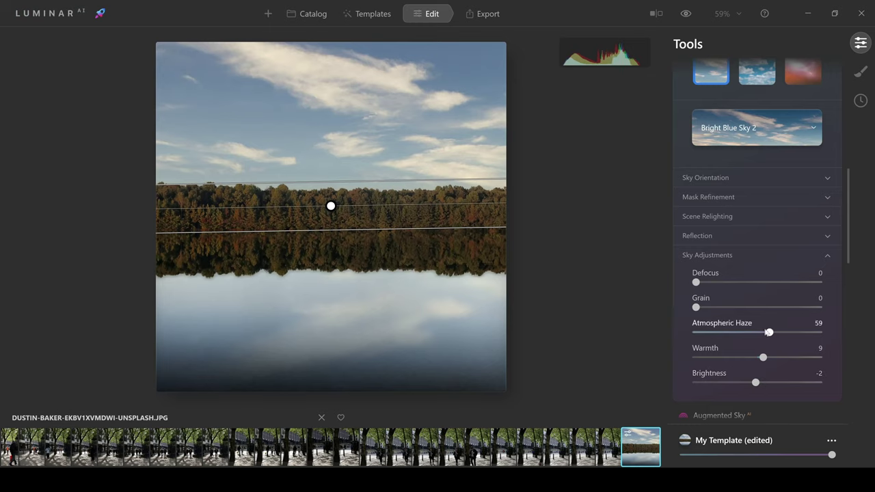
{"action": "left_click_drag", "start_coordinate": [767, 332], "coordinate": [759, 359]}
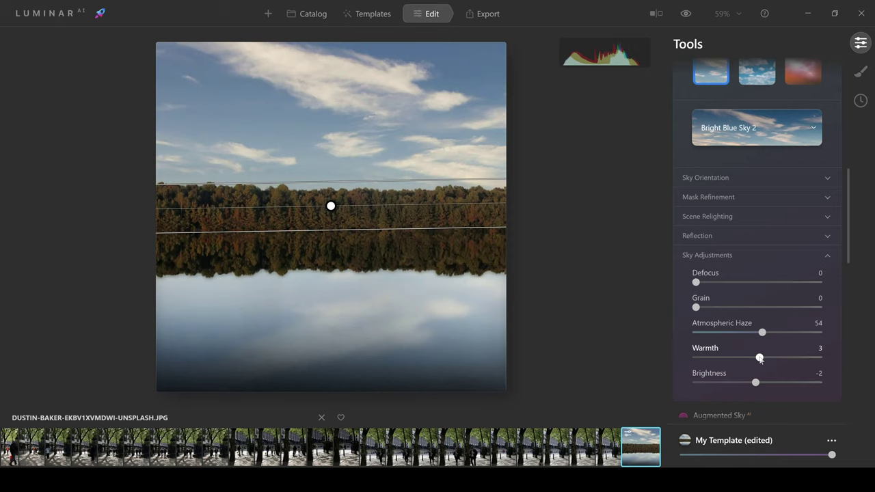
{"action": "left_click", "coordinate": [849, 225]}
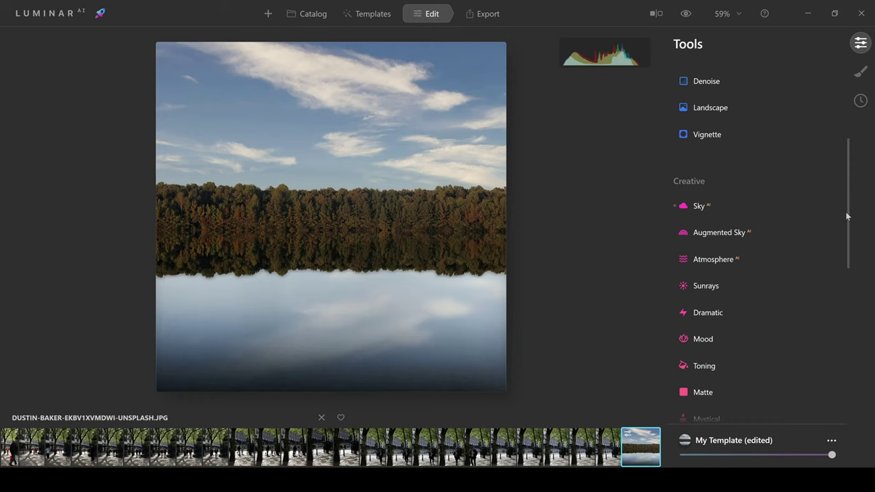
- Add the distant flock of birds object (Birds 1) to the Augmented Sky
{"action": "left_click_drag", "start_coordinate": [847, 215], "coordinate": [847, 238]}
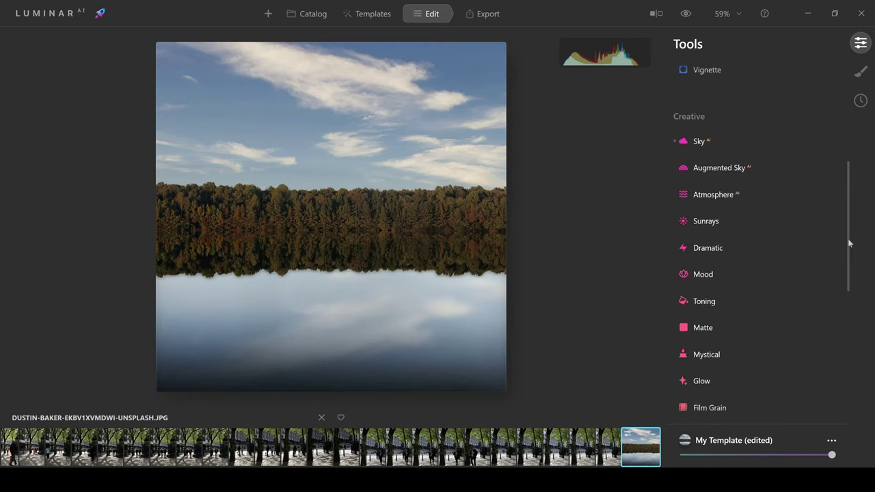
{"action": "left_click", "coordinate": [741, 168]}
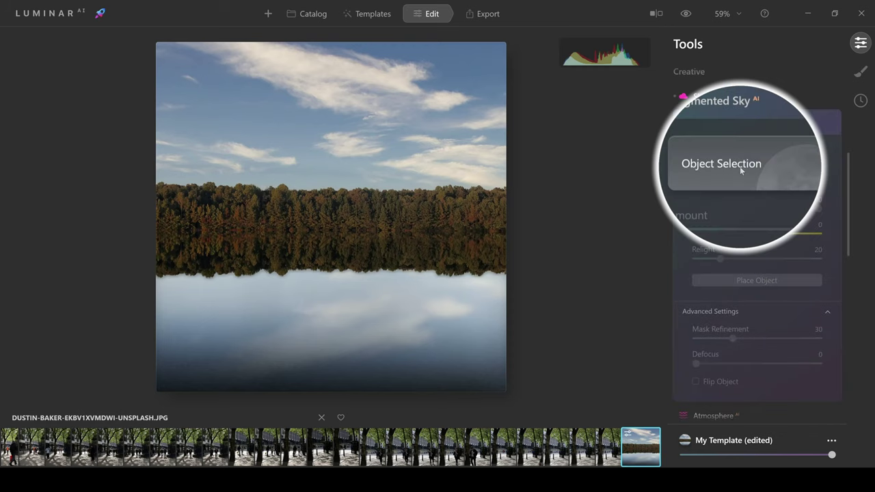
{"action": "left_click", "coordinate": [809, 159]}
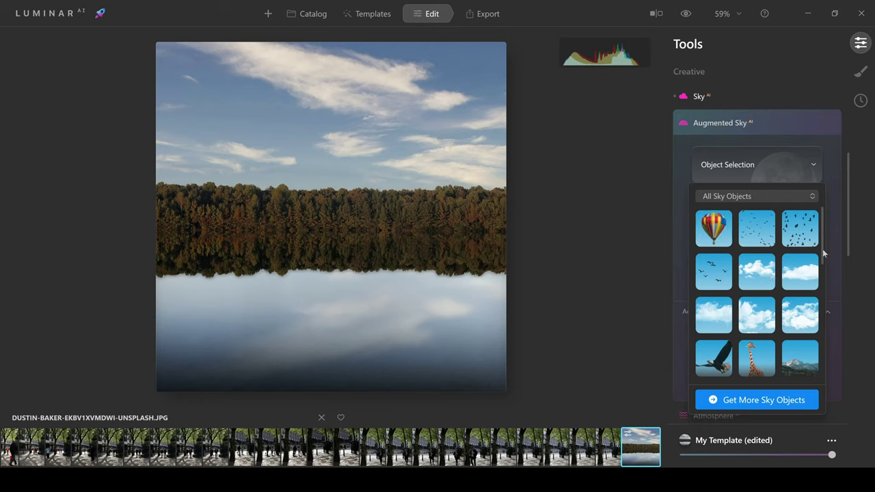
{"action": "left_click_drag", "start_coordinate": [824, 253], "coordinate": [823, 275]}
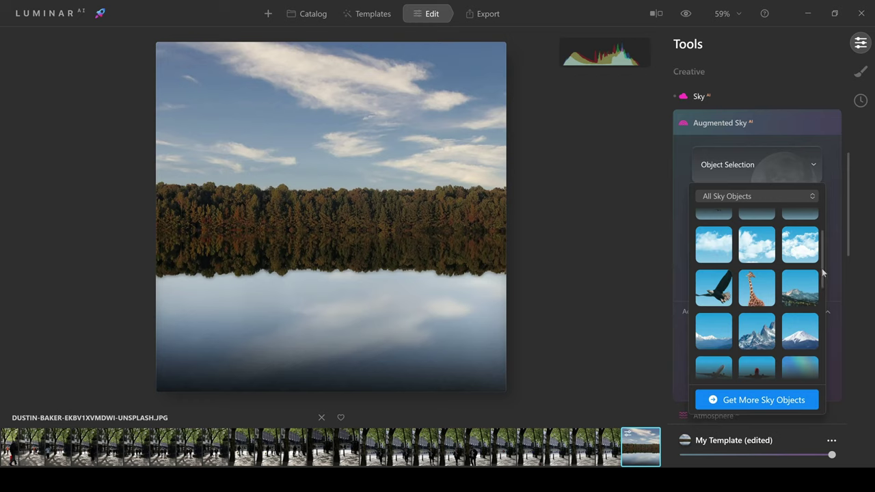
{"action": "left_click_drag", "start_coordinate": [823, 274], "coordinate": [824, 250]}
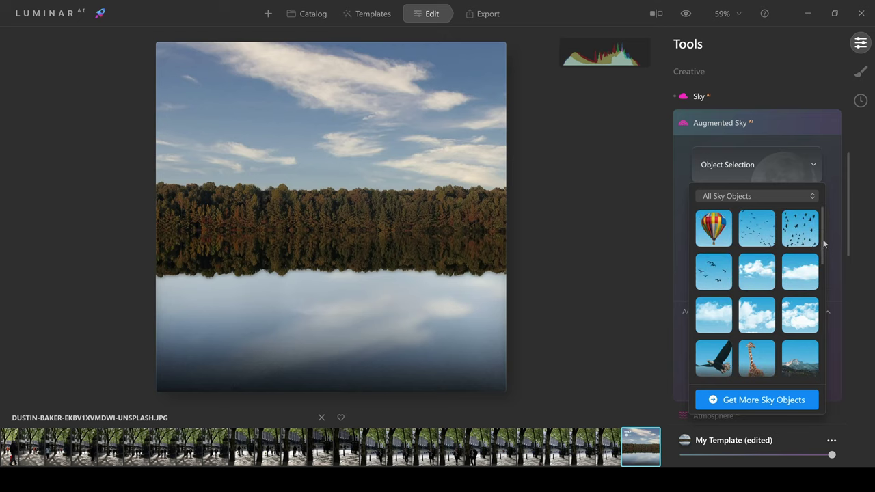
{"action": "left_click", "coordinate": [758, 237]}
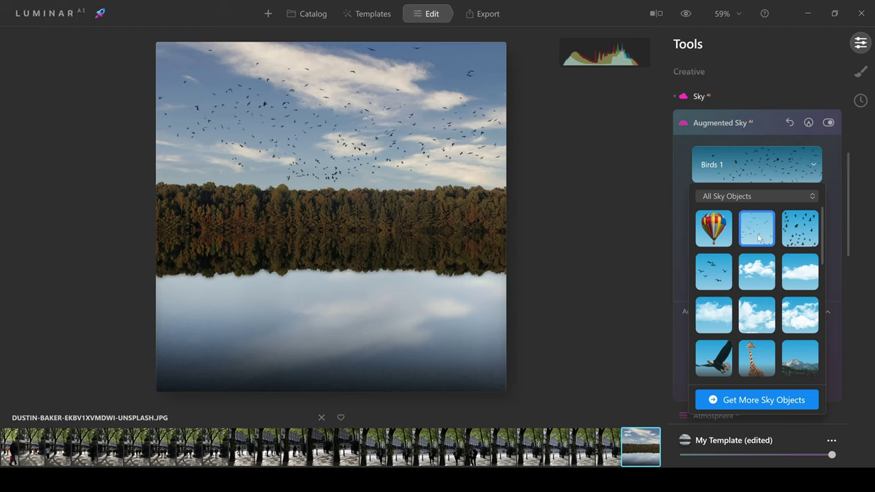
{"action": "left_click", "coordinate": [684, 175]}
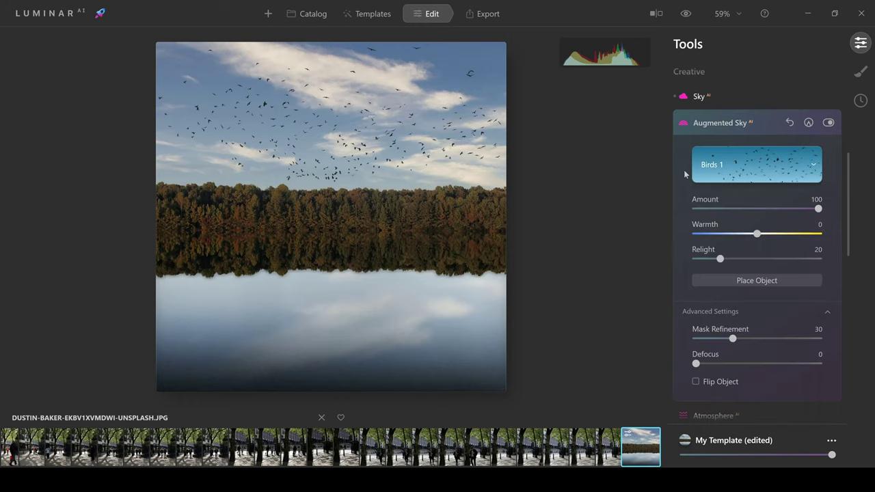
- Shrink the birds, move them to the upper-middle sky, and set Relight 47 and Defocus 4
{"action": "left_click", "coordinate": [759, 284]}
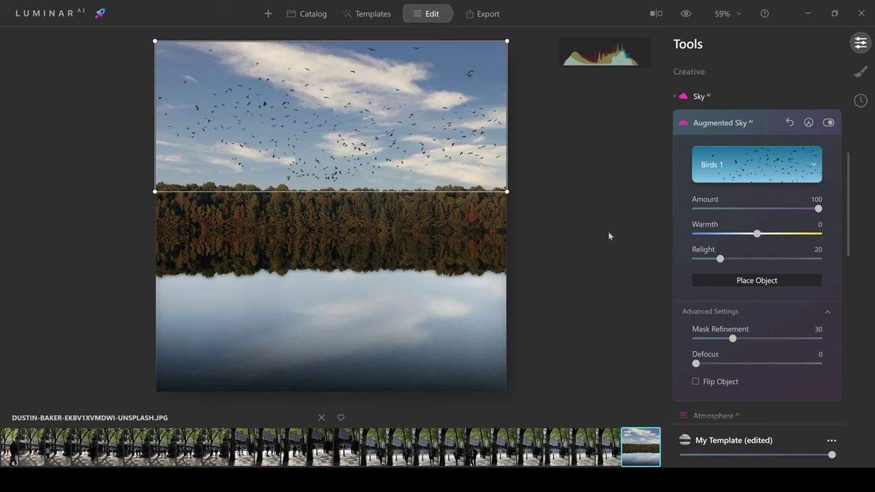
{"action": "left_click_drag", "start_coordinate": [506, 191], "coordinate": [375, 136]}
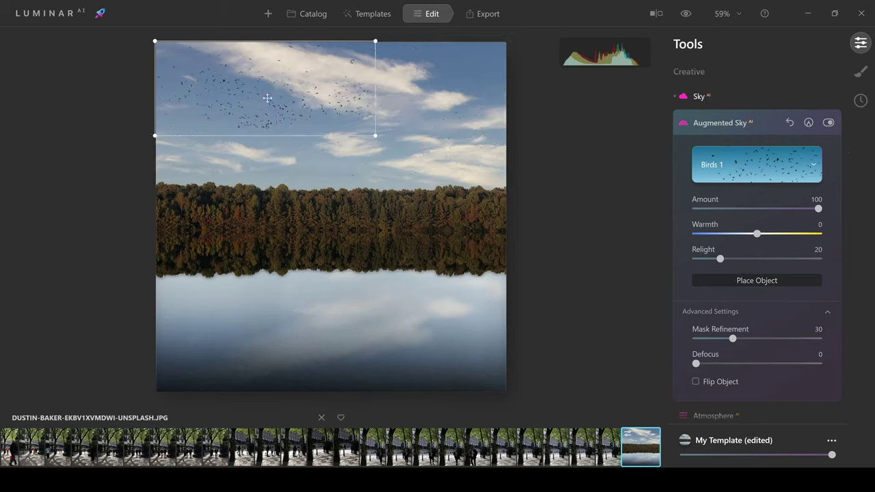
{"action": "left_click_drag", "start_coordinate": [297, 115], "coordinate": [338, 118]}
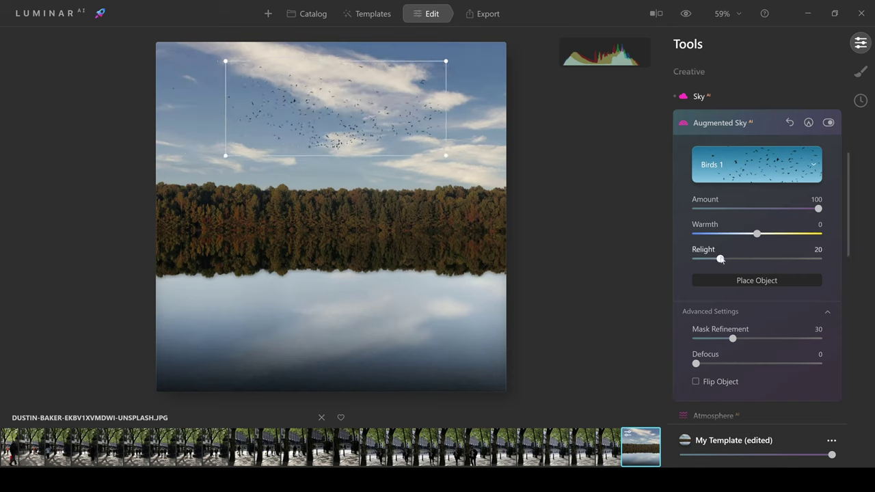
{"action": "left_click_drag", "start_coordinate": [720, 259], "coordinate": [755, 259]}
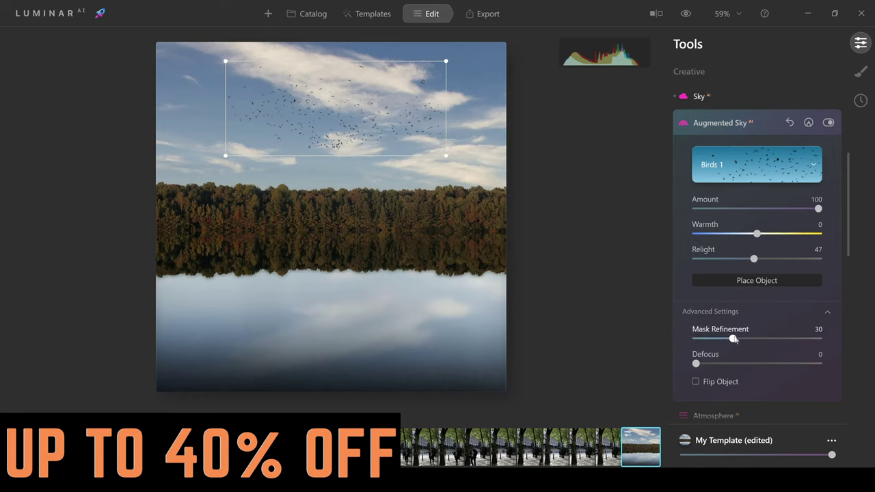
{"action": "left_click", "coordinate": [697, 364]}
{"action": "left_click", "coordinate": [702, 365]}
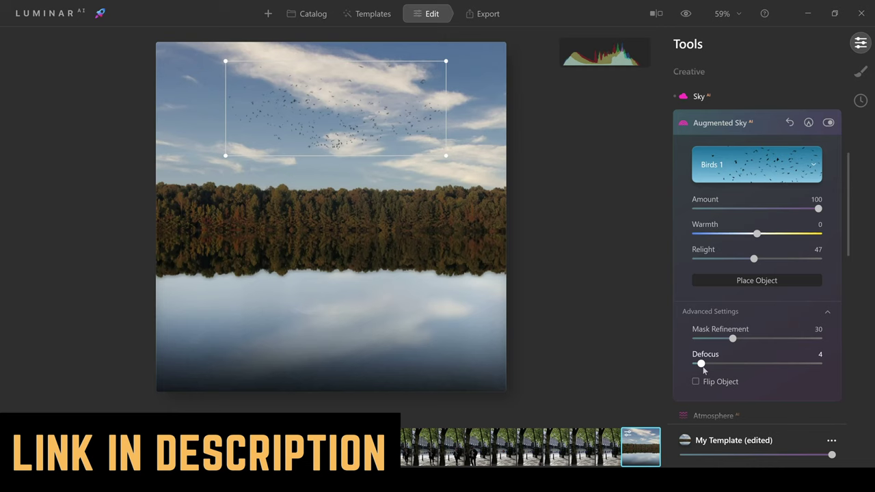
{"action": "left_click", "coordinate": [590, 196]}
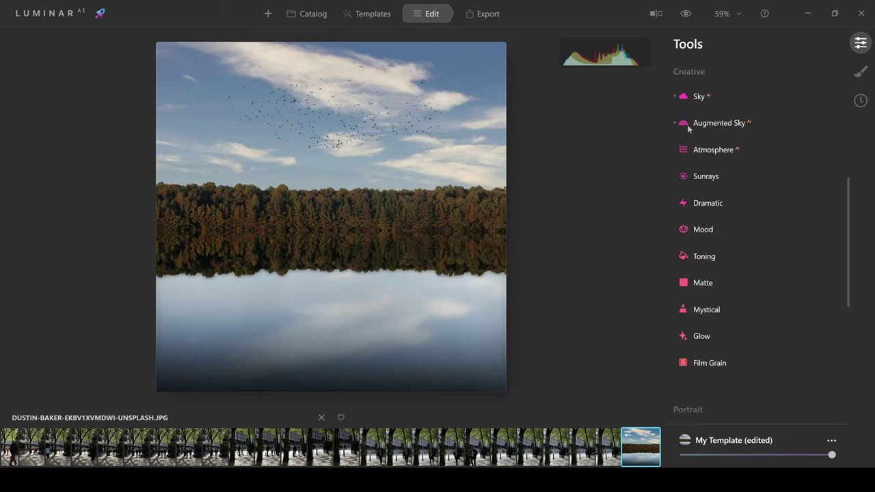
- Choose Layered Fog as the Atmosphere type with Amount 69 and Depth 65
{"action": "left_click", "coordinate": [731, 152]}
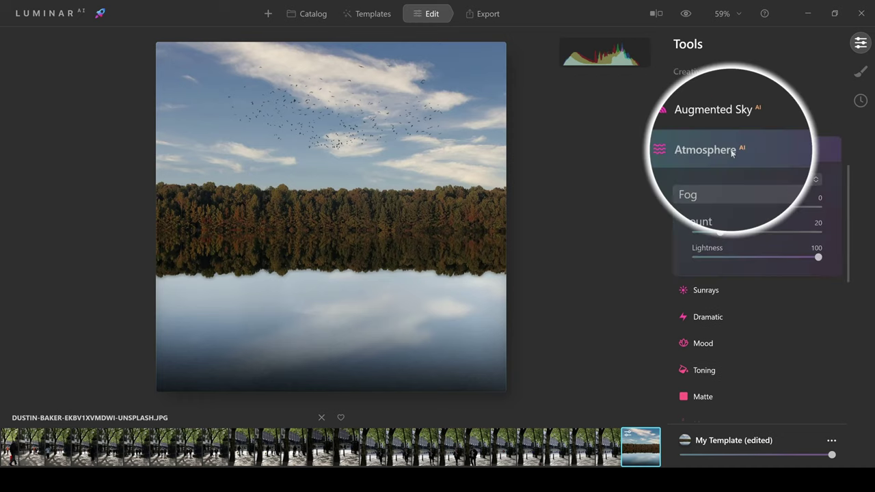
{"action": "left_click", "coordinate": [816, 179]}
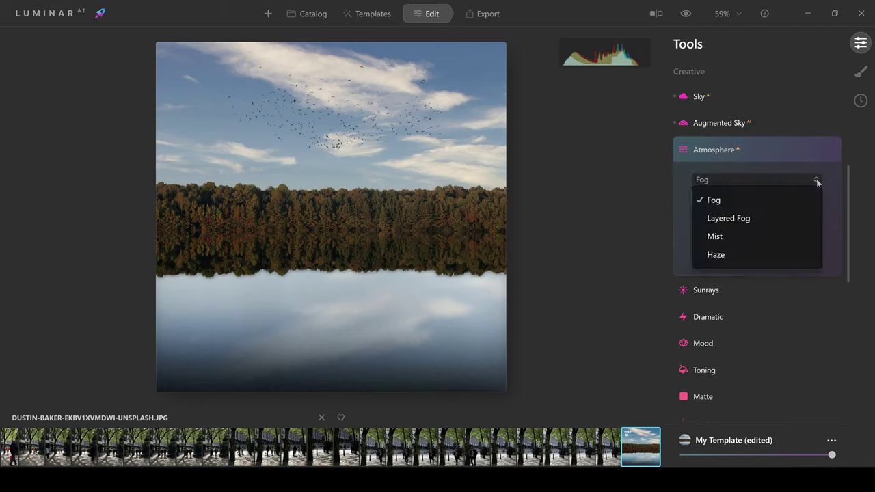
{"action": "left_click", "coordinate": [734, 219]}
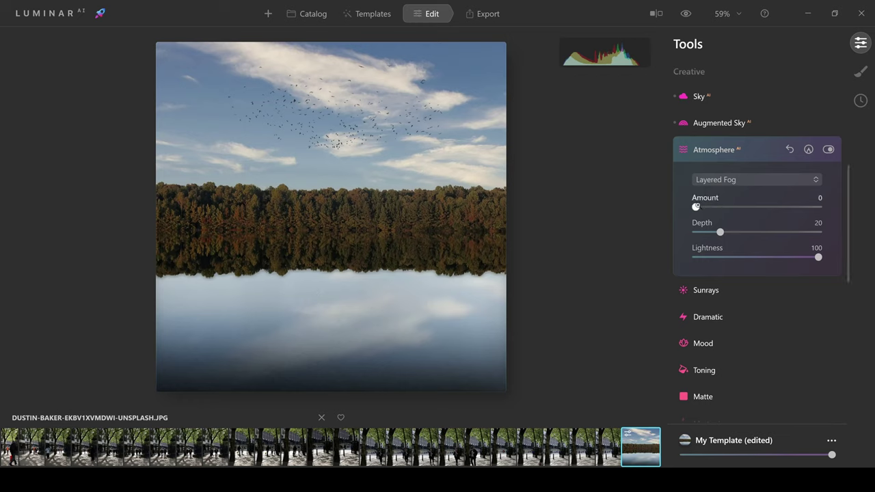
{"action": "left_click_drag", "start_coordinate": [711, 208], "coordinate": [782, 212]}
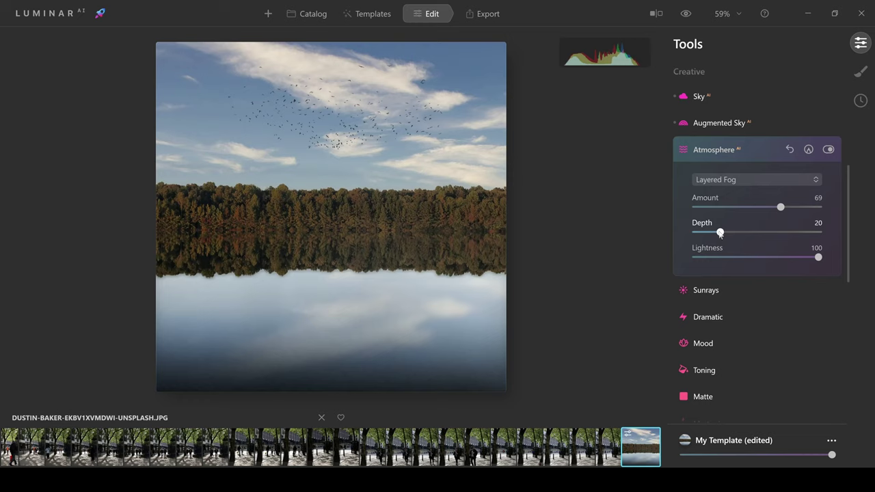
{"action": "left_click_drag", "start_coordinate": [729, 234], "coordinate": [776, 237]}
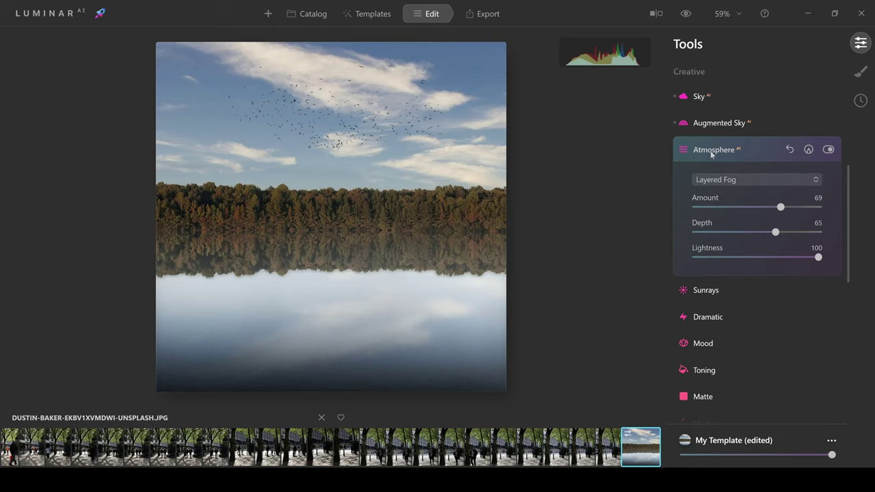
{"action": "left_click", "coordinate": [710, 150]}
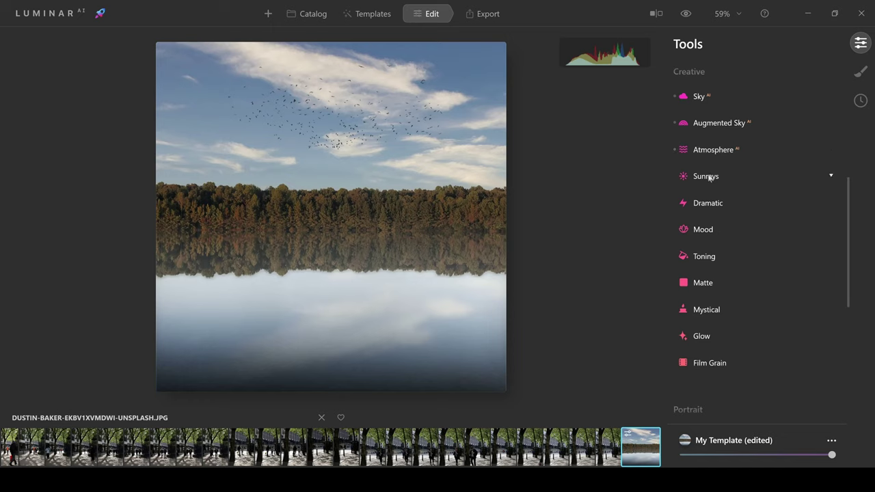
- Place the Sunrays sun centre at the right end of the treeline
{"action": "left_click", "coordinate": [706, 176]}
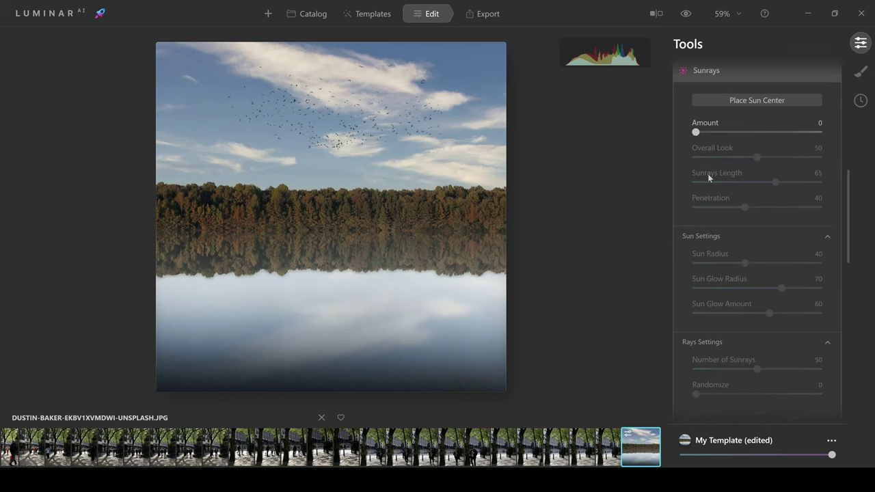
{"action": "left_click", "coordinate": [738, 102]}
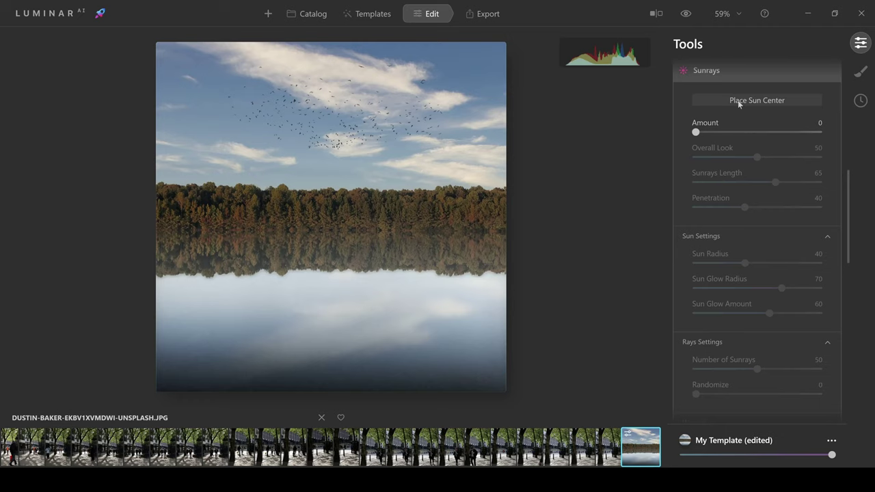
{"action": "left_click", "coordinate": [259, 111]}
{"action": "left_click_drag", "start_coordinate": [260, 111], "coordinate": [296, 121]}
{"action": "left_click_drag", "start_coordinate": [451, 175], "coordinate": [494, 184]}
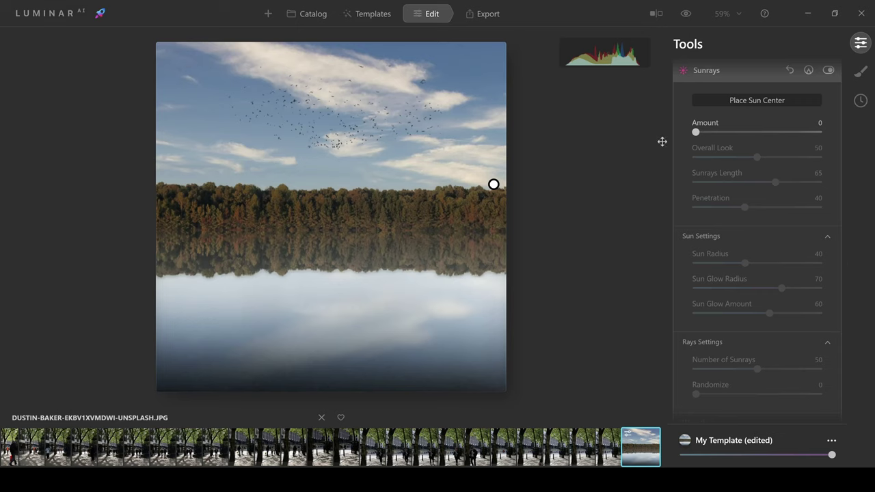
- Set Sunrays Amount 15, Number of Sunrays 62, Glow 68, Overall Look 57, then disable the effect
{"action": "left_click_drag", "start_coordinate": [694, 132], "coordinate": [715, 134]}
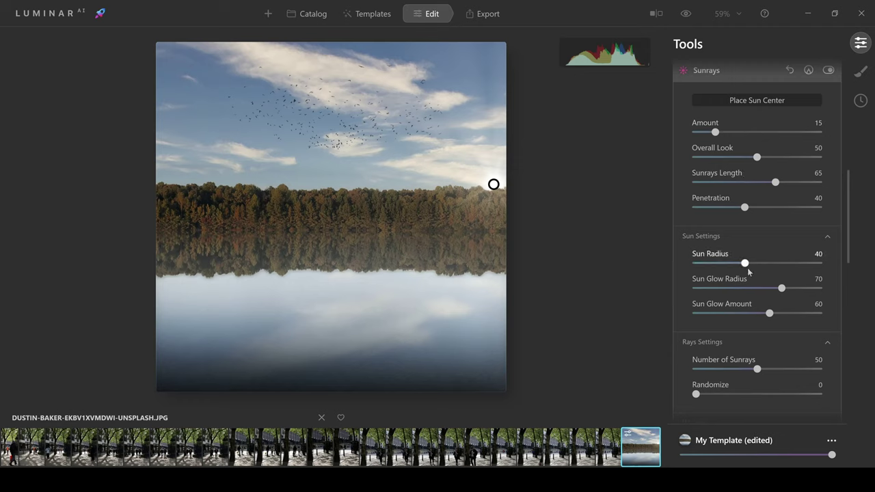
{"action": "left_click_drag", "start_coordinate": [757, 369], "coordinate": [772, 369]}
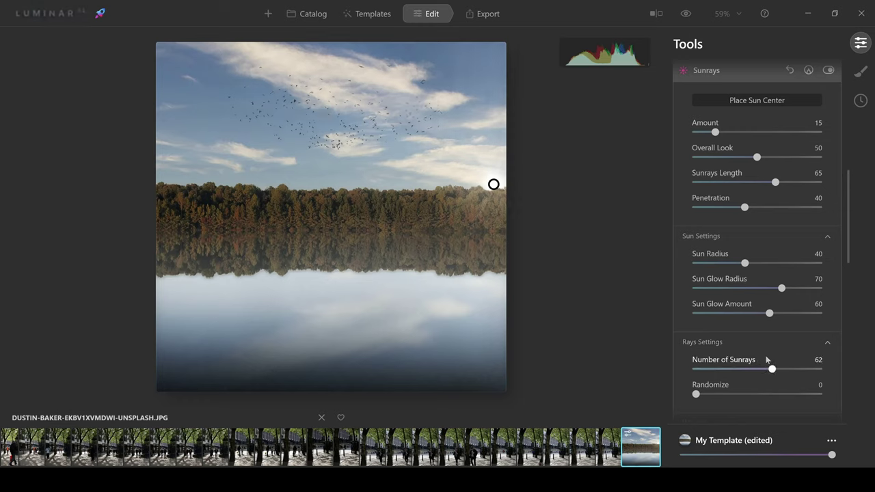
{"action": "left_click_drag", "start_coordinate": [771, 313], "coordinate": [784, 315]}
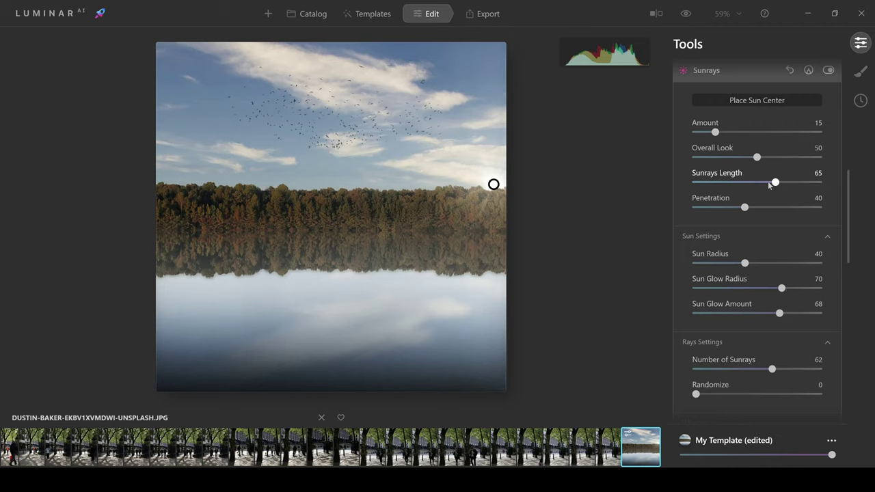
{"action": "left_click_drag", "start_coordinate": [762, 155], "coordinate": [770, 156]}
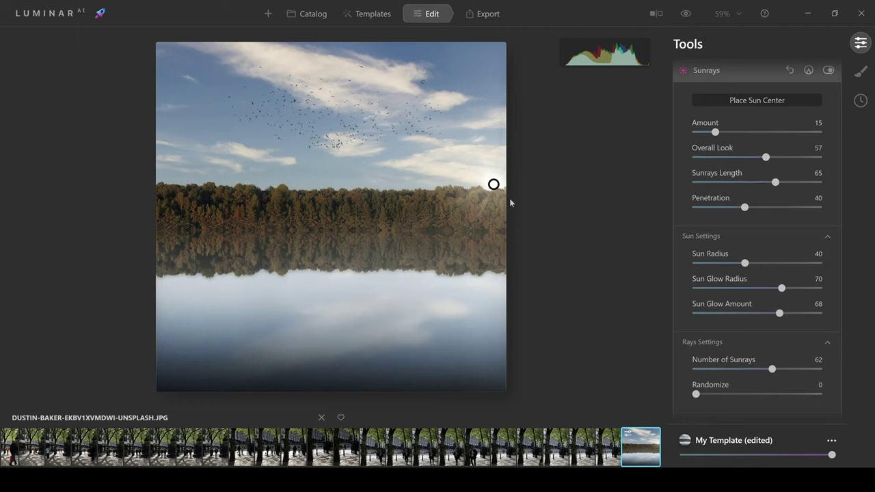
{"action": "left_click", "coordinate": [827, 70]}
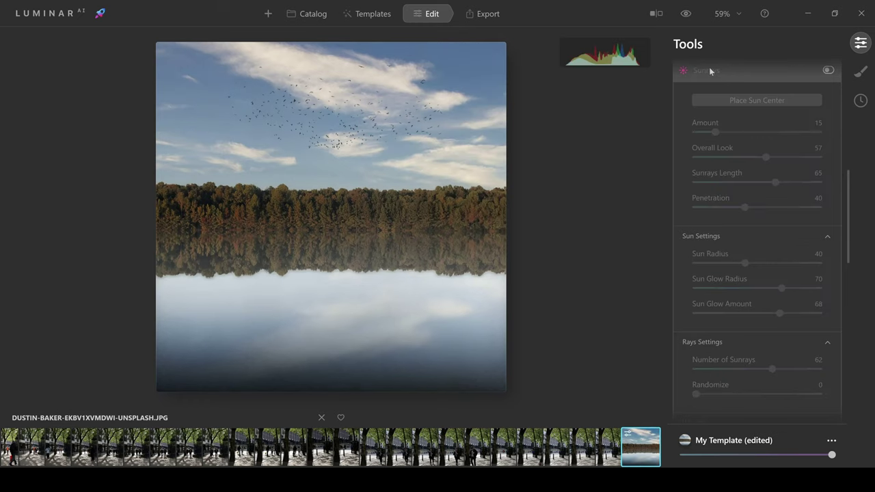
- Collapse Sunrays, then open and close Mood without changing anything
{"action": "left_click", "coordinate": [709, 69]}
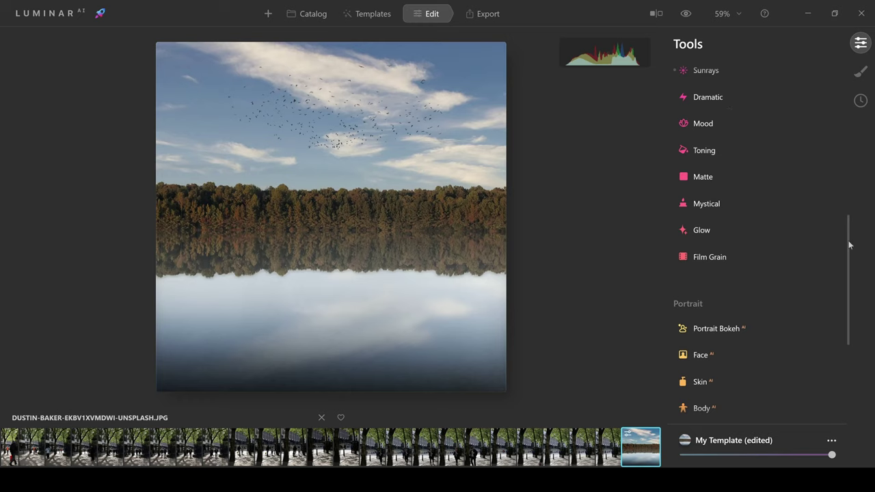
{"action": "scroll", "coordinate": [847, 218], "scroll_direction": "up", "scroll_amount": 2}
{"action": "scroll", "coordinate": [848, 200], "scroll_direction": "up", "scroll_amount": 1}
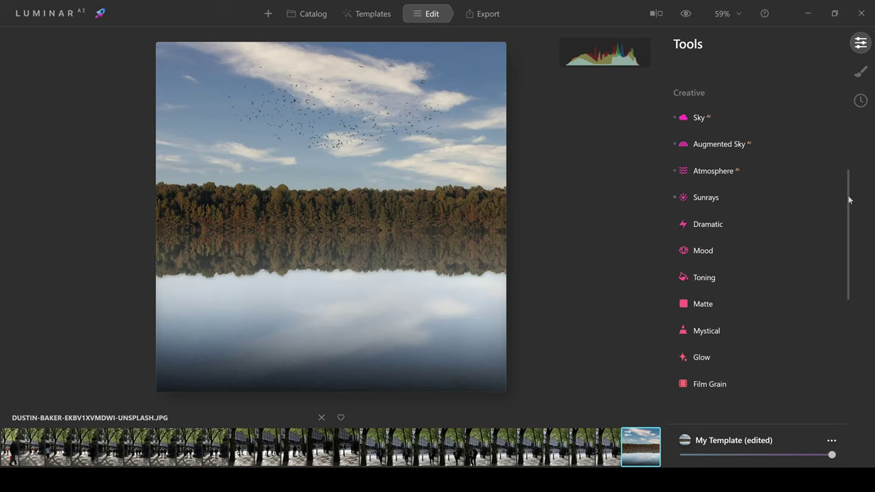
{"action": "left_click_drag", "start_coordinate": [848, 200], "coordinate": [852, 220]}
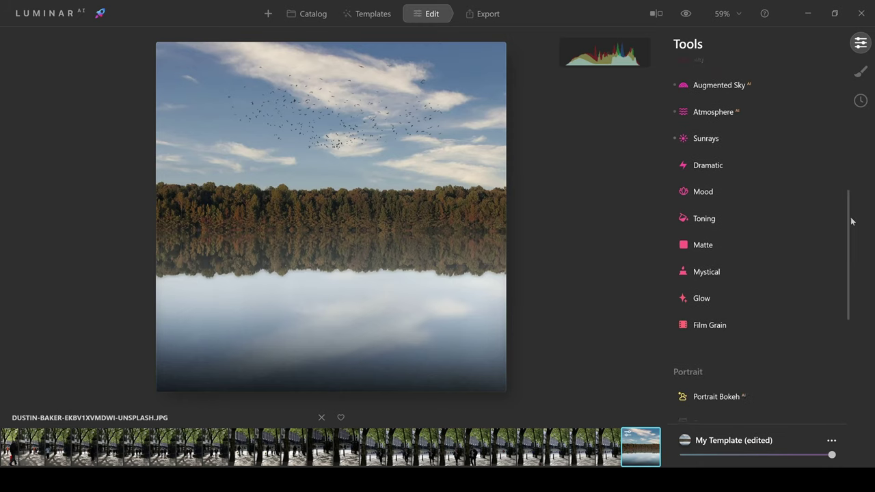
{"action": "left_click", "coordinate": [728, 193]}
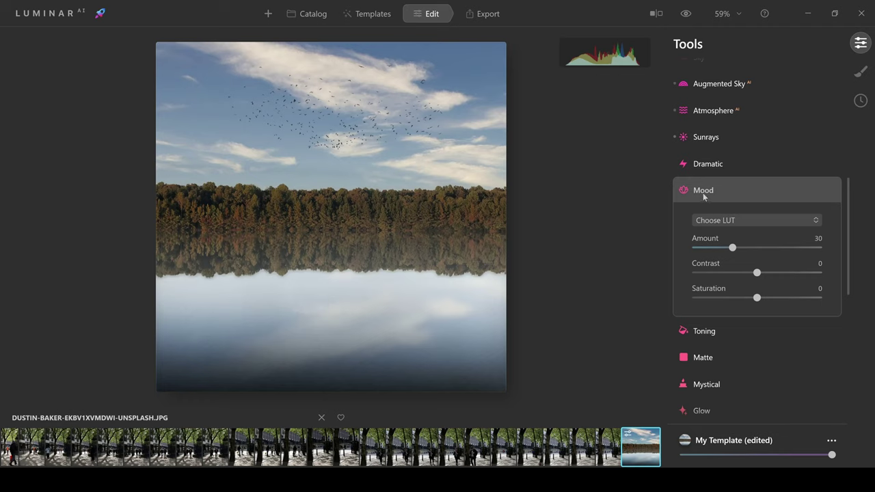
{"action": "left_click", "coordinate": [703, 193]}
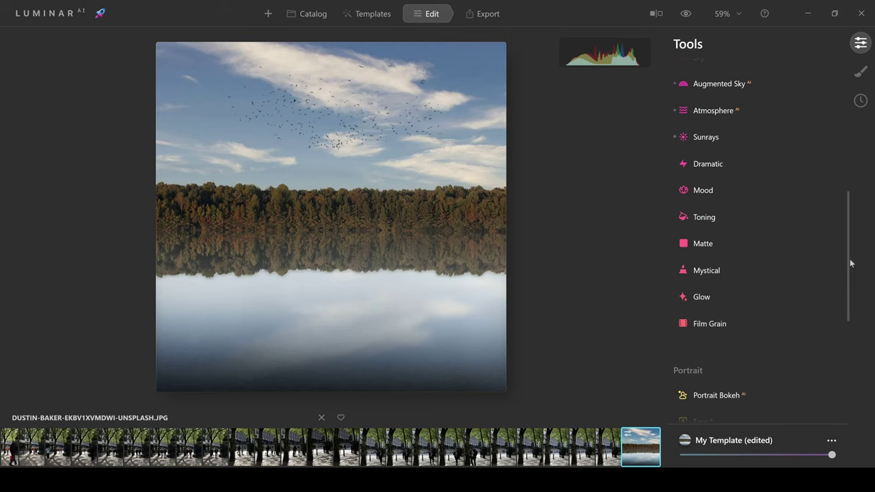
{"action": "scroll", "coordinate": [850, 277], "scroll_direction": "down", "scroll_amount": 5}
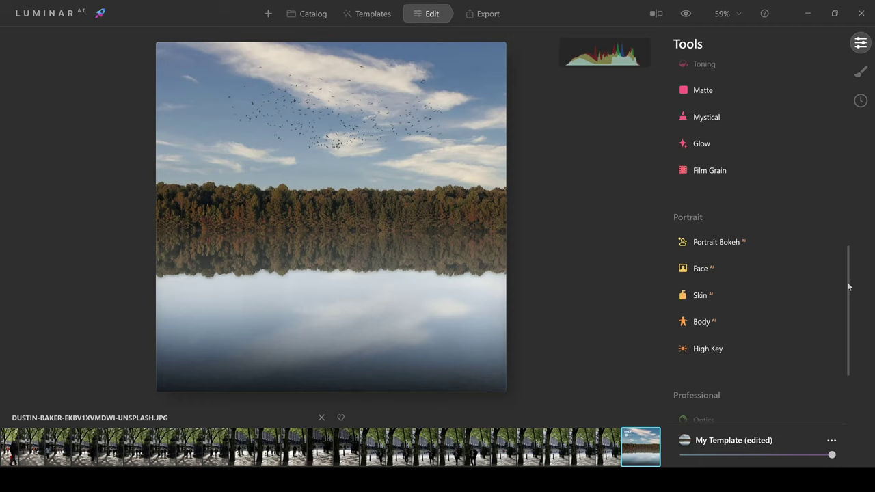
{"action": "left_click_drag", "start_coordinate": [848, 285], "coordinate": [846, 258]}
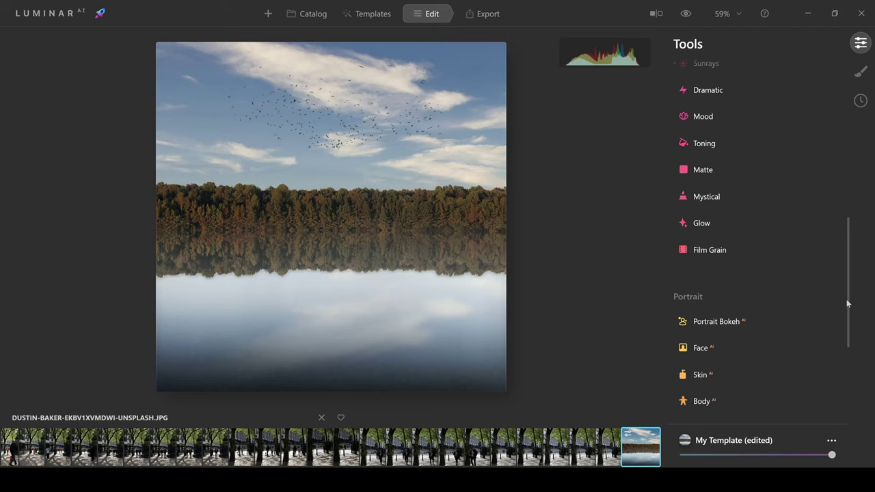
{"action": "left_click_drag", "start_coordinate": [846, 304], "coordinate": [847, 259]}
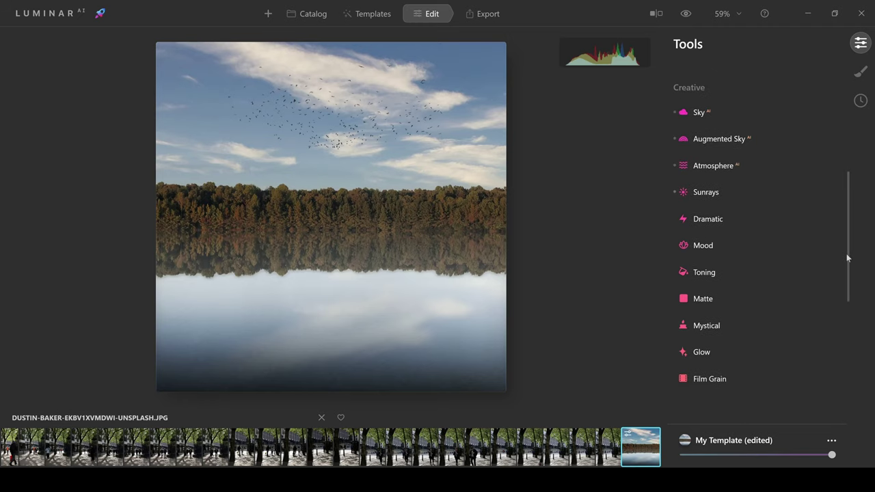